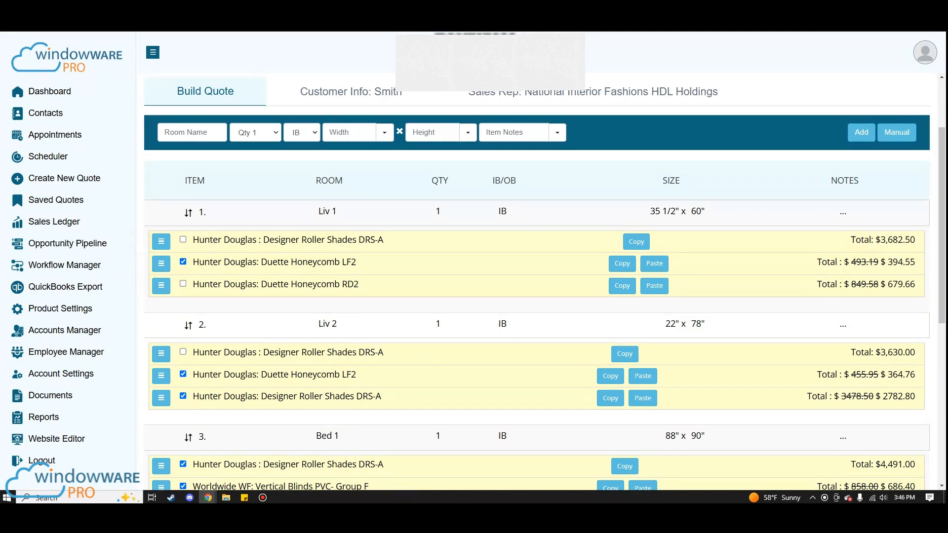
# - Open line item 4, Dining BW1, of the quote for editing
pyautogui.scroll(-2, 542, 282)
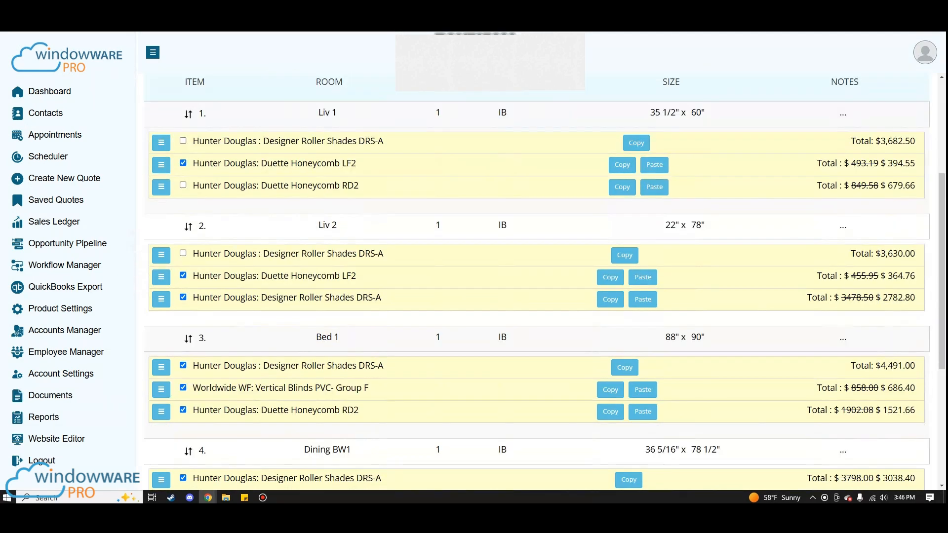
pyautogui.scroll(-3, 542, 281)
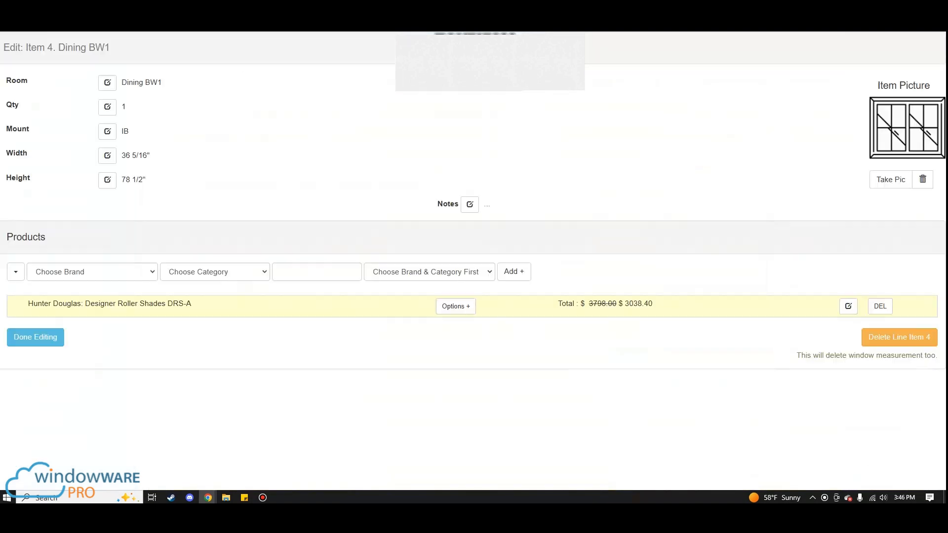
pyautogui.click(52, 76)
pyautogui.click(43, 84)
pyautogui.click(43, 104)
pyautogui.click(42, 128)
pyautogui.click(49, 154)
pyautogui.click(474, 222)
pyautogui.click(864, 178)
pyautogui.click(886, 191)
# - Switch the product entry to Custom Product and back to Standard Product
pyautogui.click(15, 272)
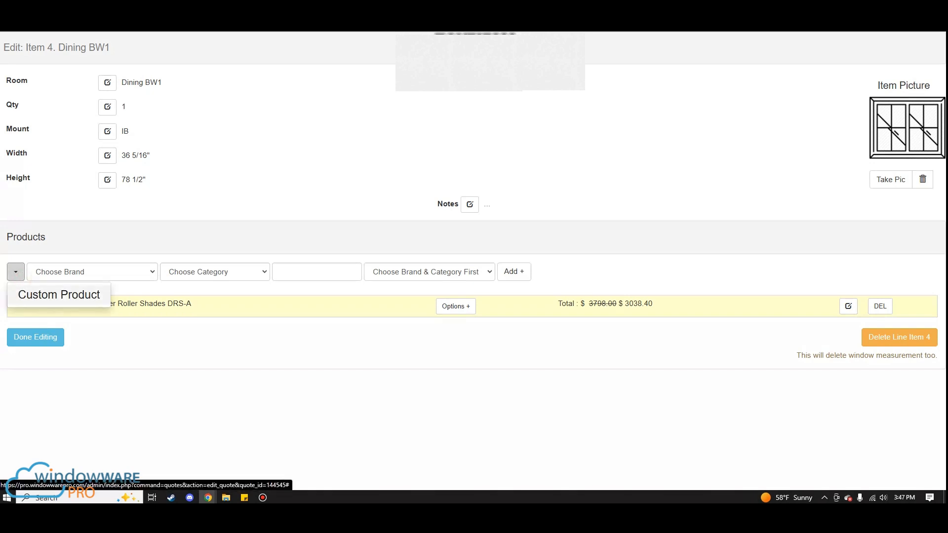
pyautogui.click(58, 294)
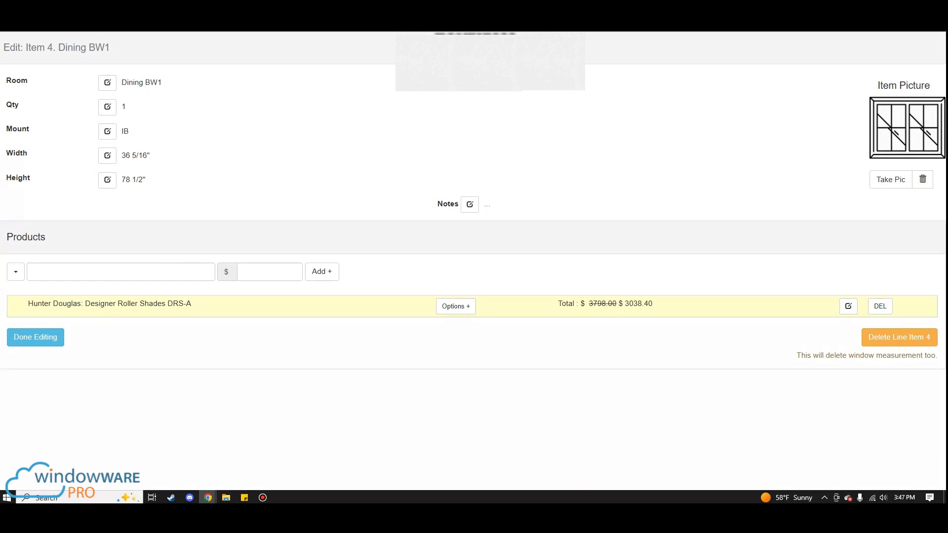
pyautogui.click(16, 271)
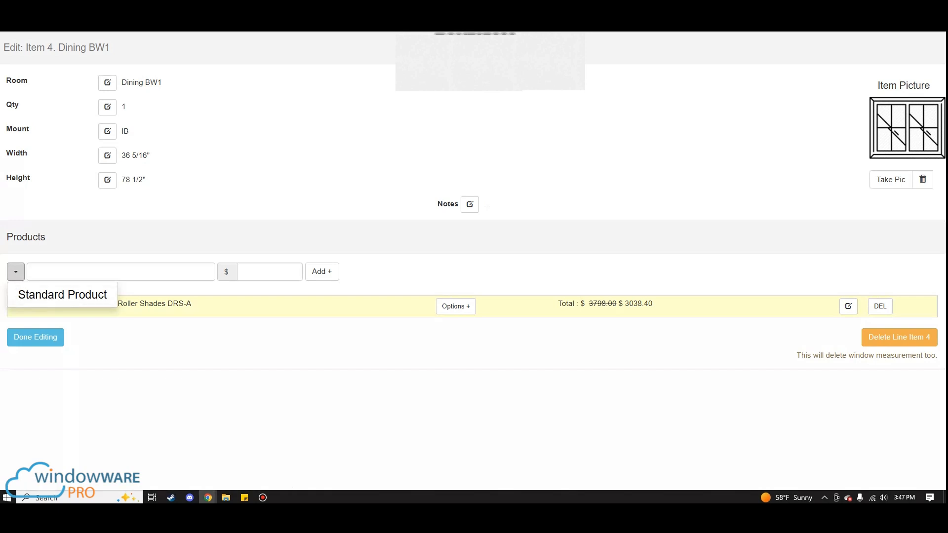
pyautogui.click(59, 247)
pyautogui.click(16, 272)
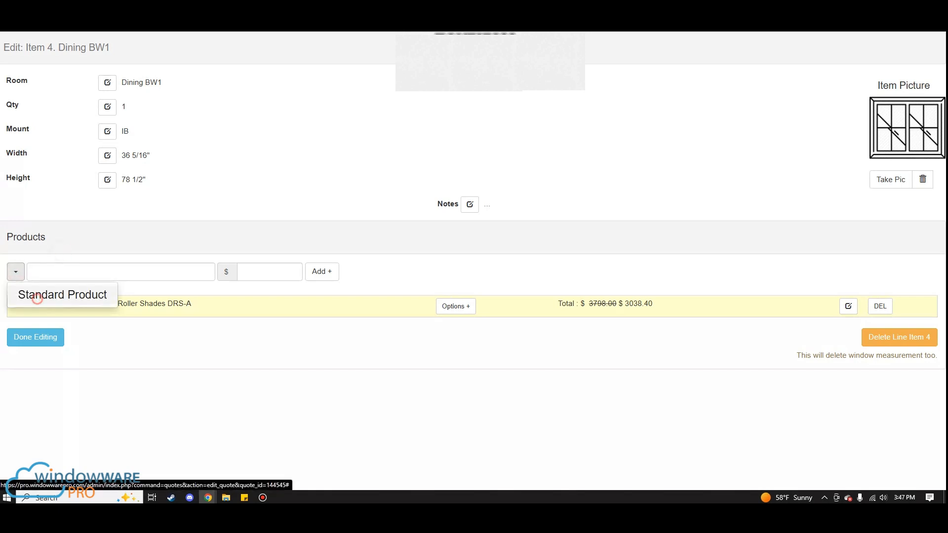
pyautogui.click(34, 295)
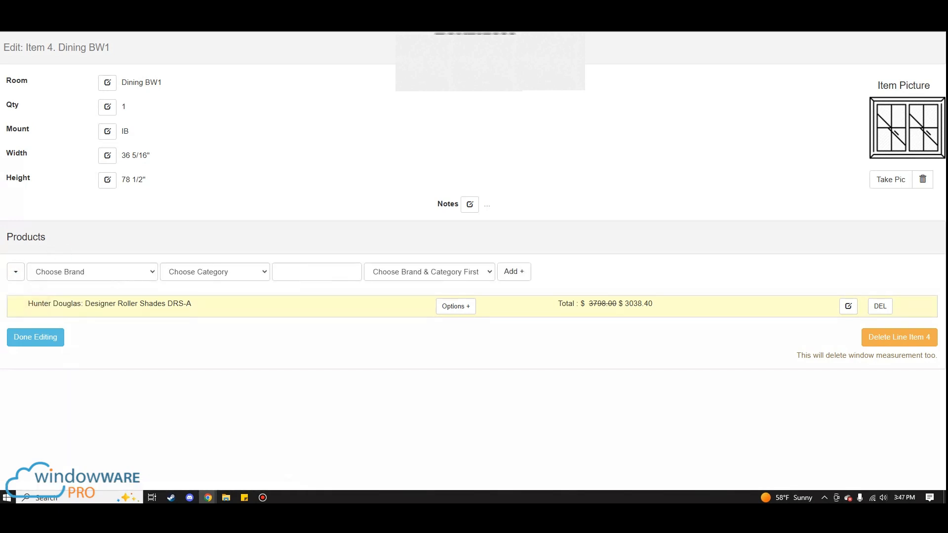
# - Set the new product's brand to Hunter Douglas and its category to Cellular Shades
pyautogui.click(91, 332)
pyautogui.click(140, 272)
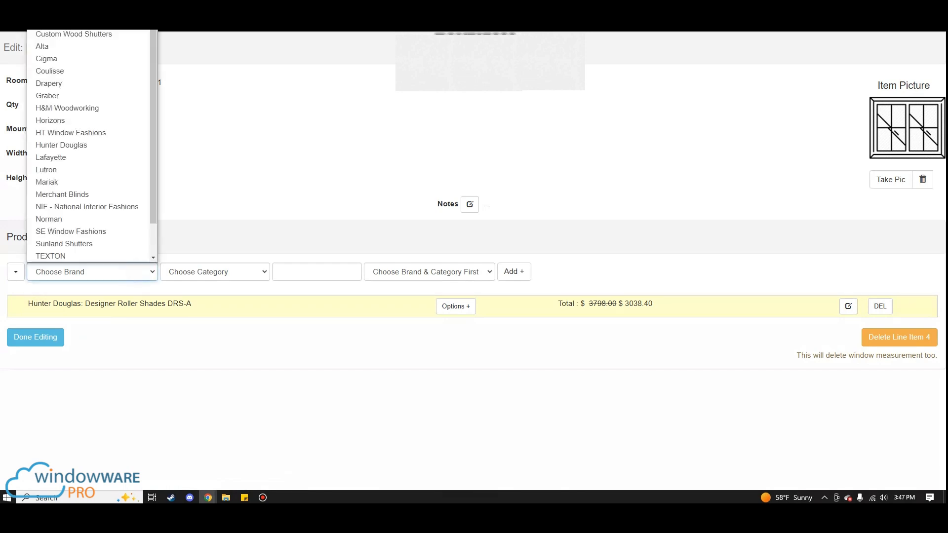
pyautogui.click(328, 229)
pyautogui.click(140, 270)
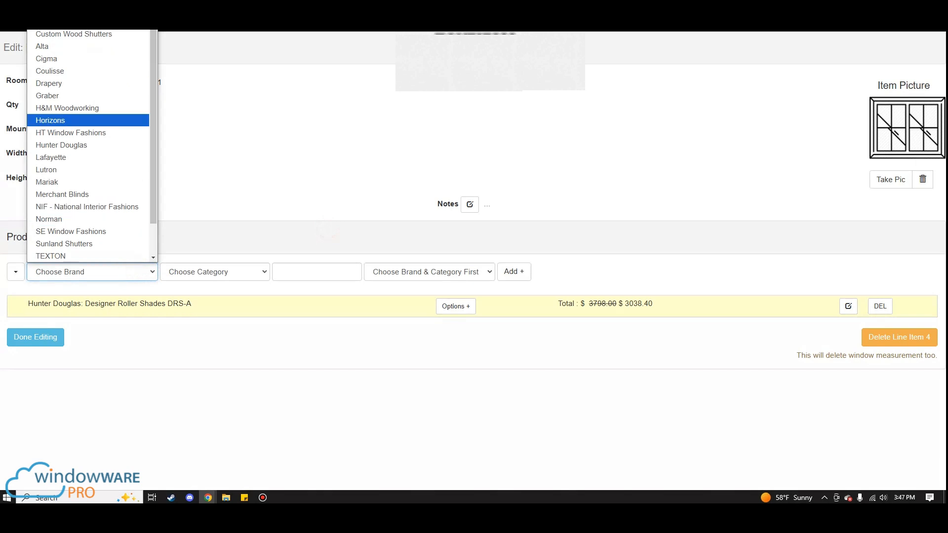
pyautogui.click(61, 144)
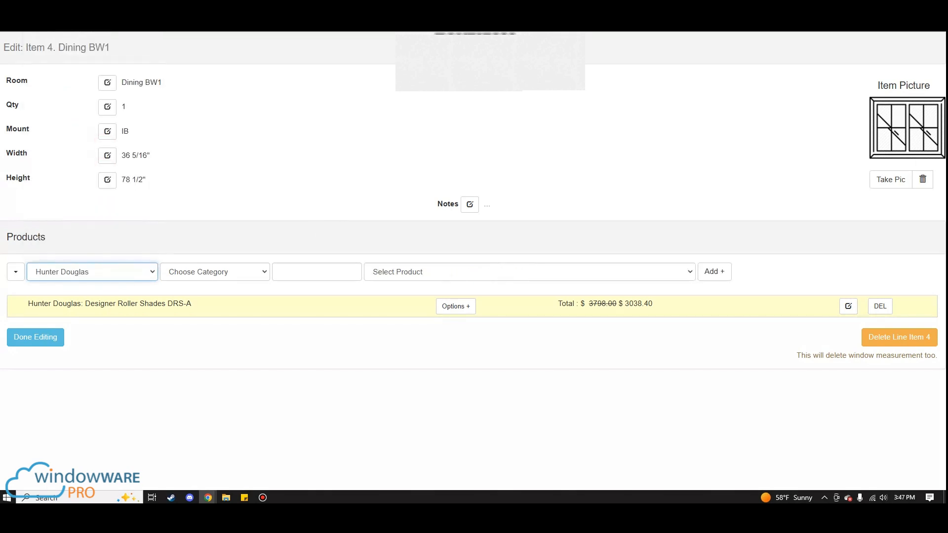
pyautogui.click(215, 271)
pyautogui.click(222, 57)
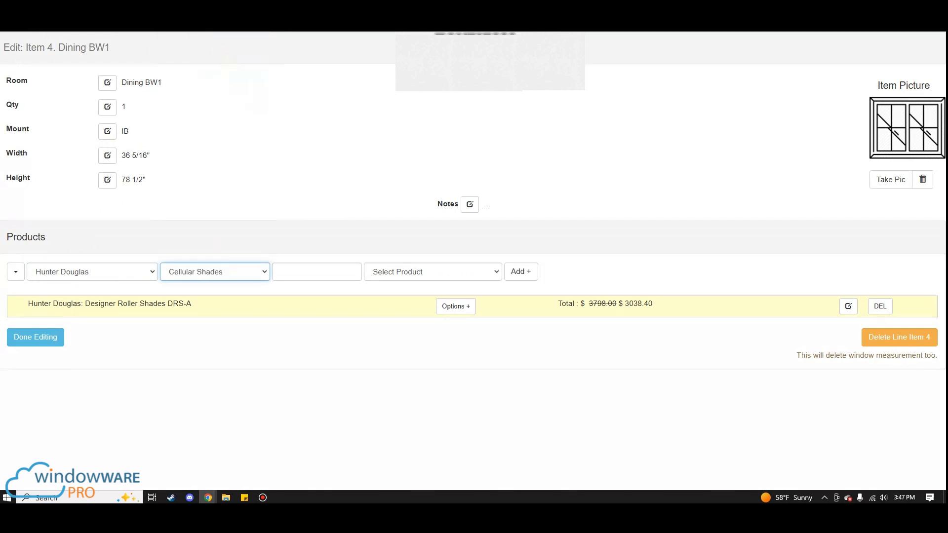
# - Select the Duette Honeycomb RD2 product and add it to the Dining BW1 item
pyautogui.click(288, 228)
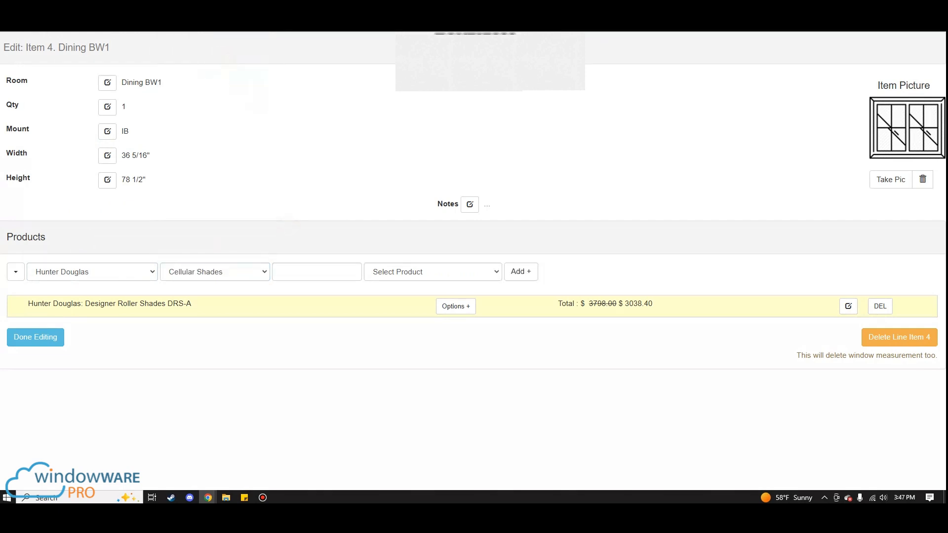
pyautogui.click(389, 272)
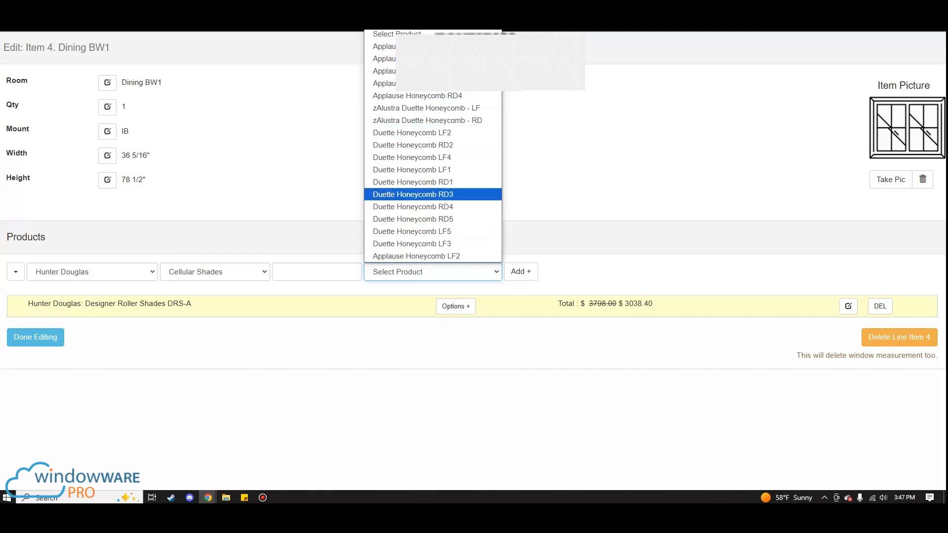
pyautogui.click(314, 229)
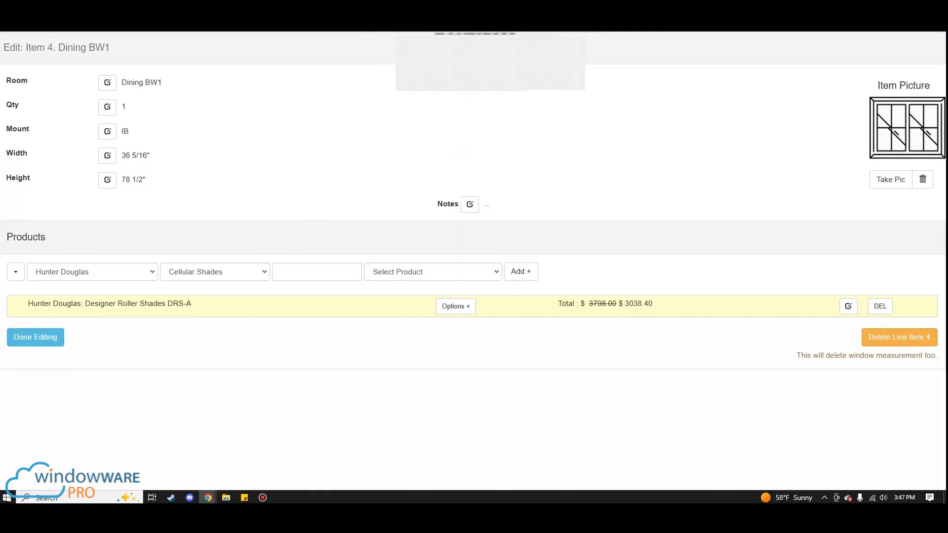
pyautogui.click(294, 273)
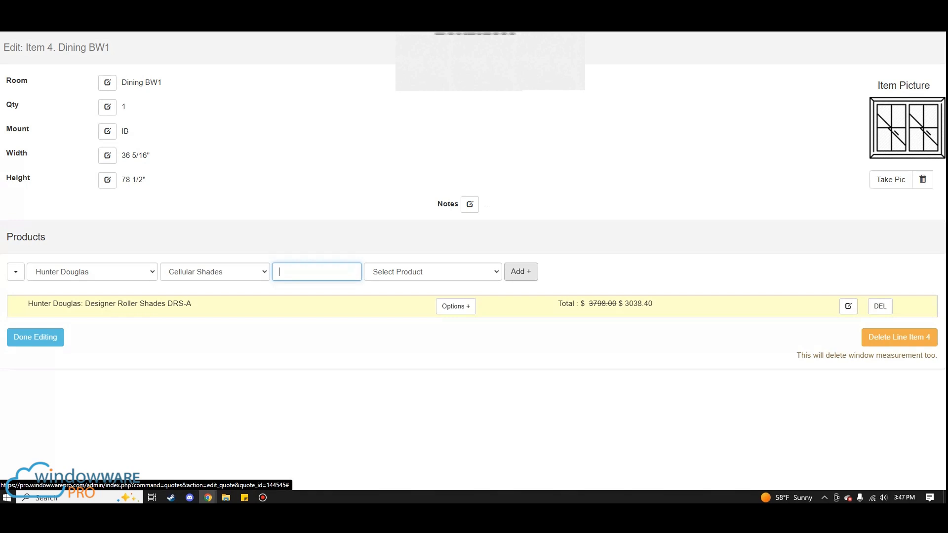
pyautogui.click(482, 270)
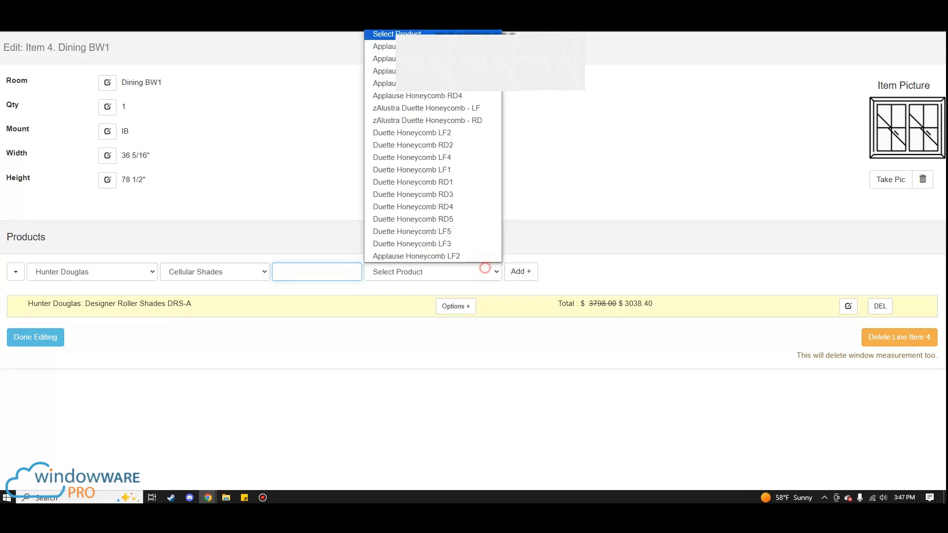
pyautogui.click(462, 145)
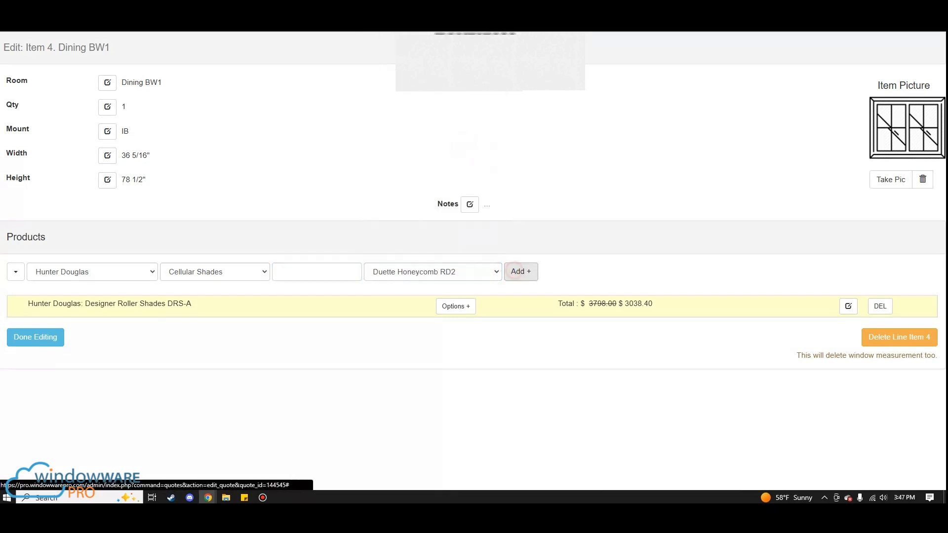
pyautogui.click(521, 271)
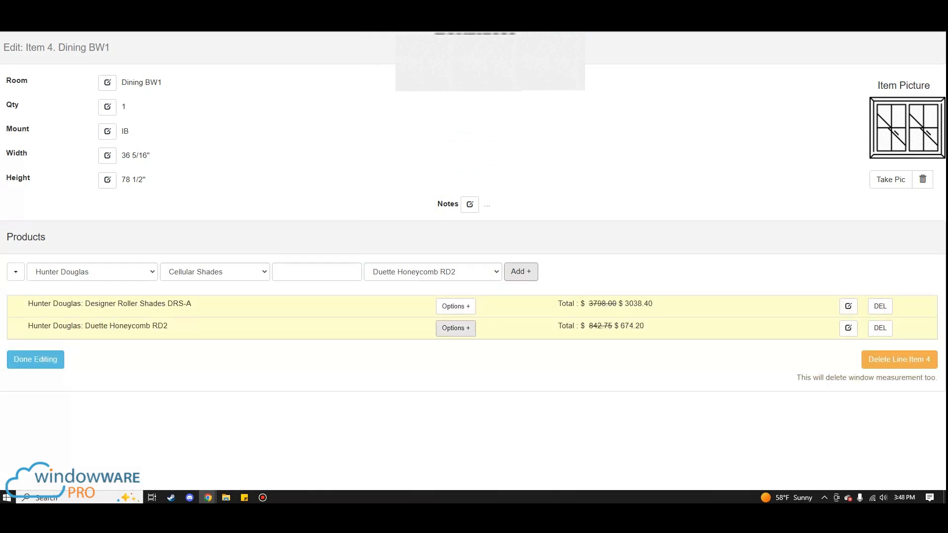
# - Expand the options of the added Duette Honeycomb RD2 and inspect its price settings without changing them
pyautogui.click(456, 328)
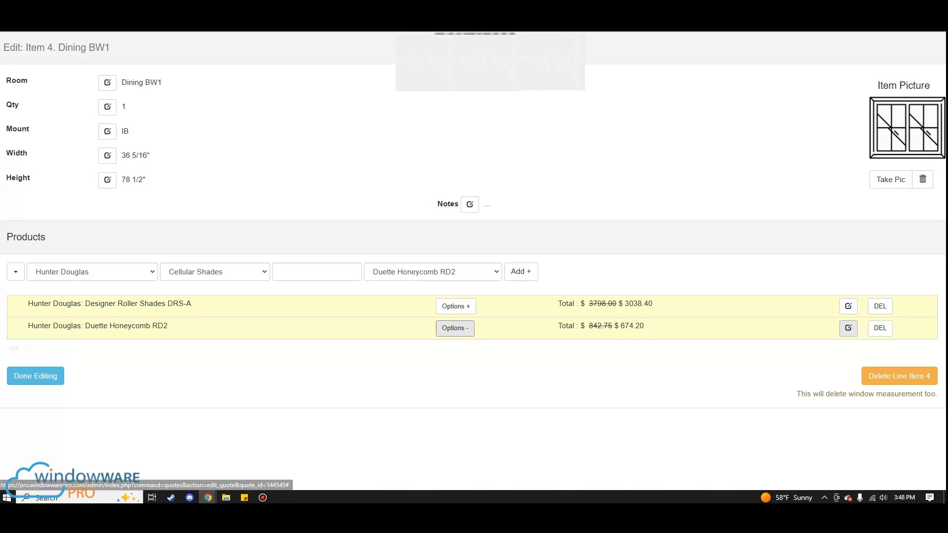
pyautogui.click(848, 328)
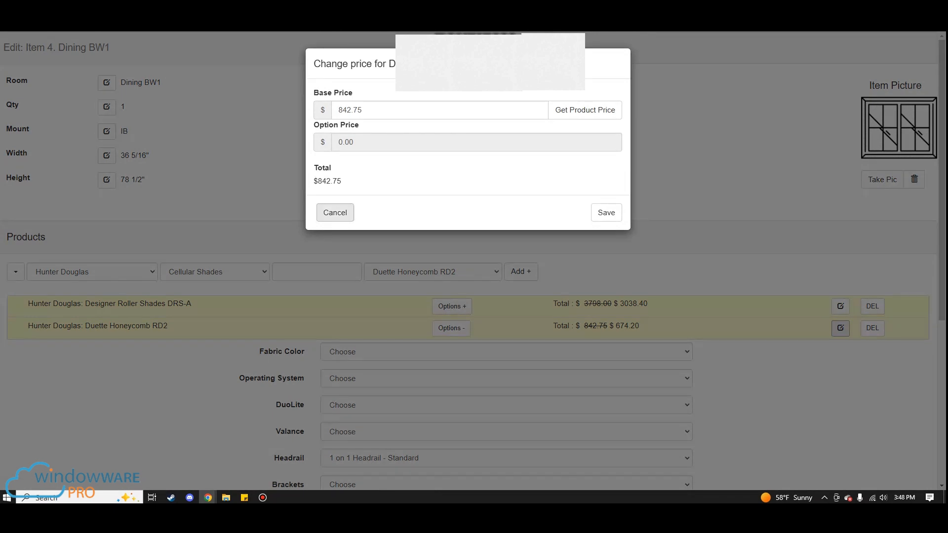
pyautogui.click(335, 212)
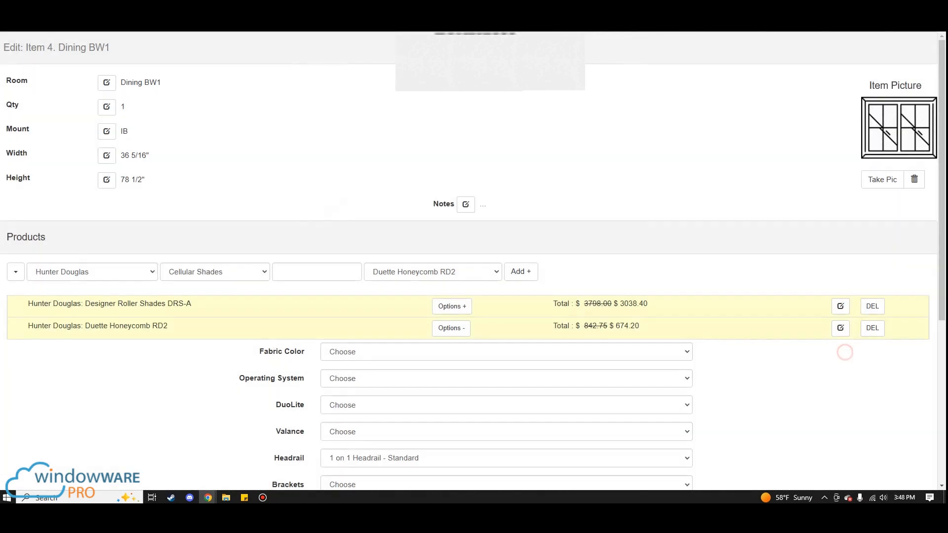
# - Set the Duette Honeycomb RD2 fabric color to Classic 3/4" (D7), Haven 1252
pyautogui.scroll(-3, 884, 343)
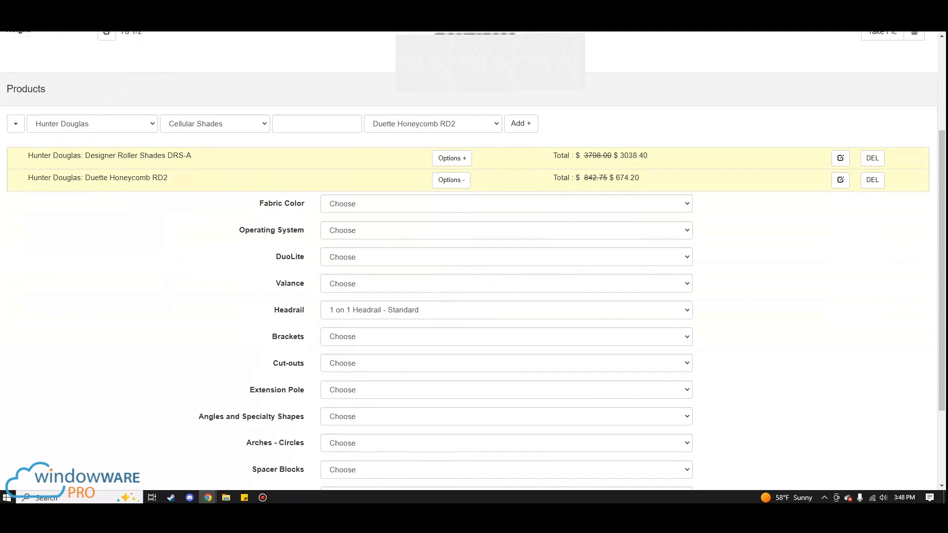
pyautogui.click(402, 202)
pyautogui.click(395, 244)
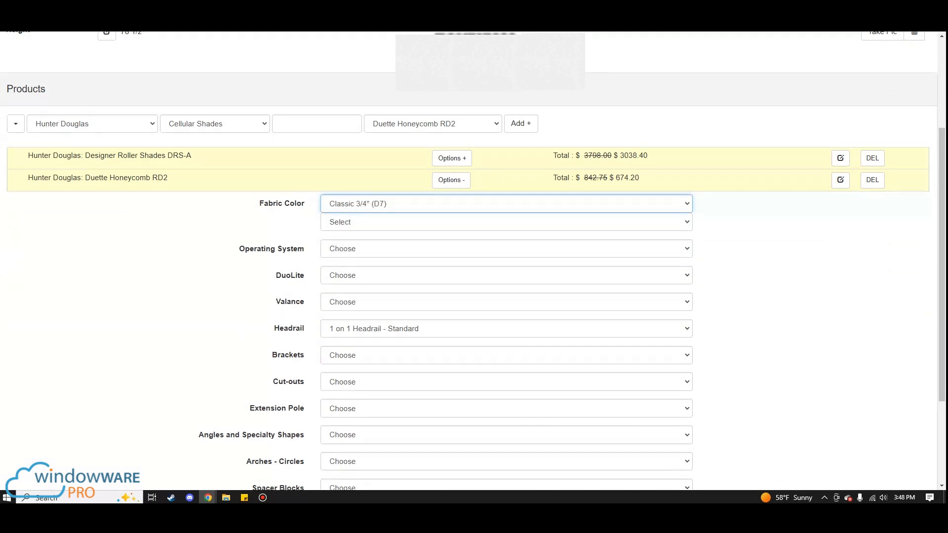
pyautogui.click(376, 224)
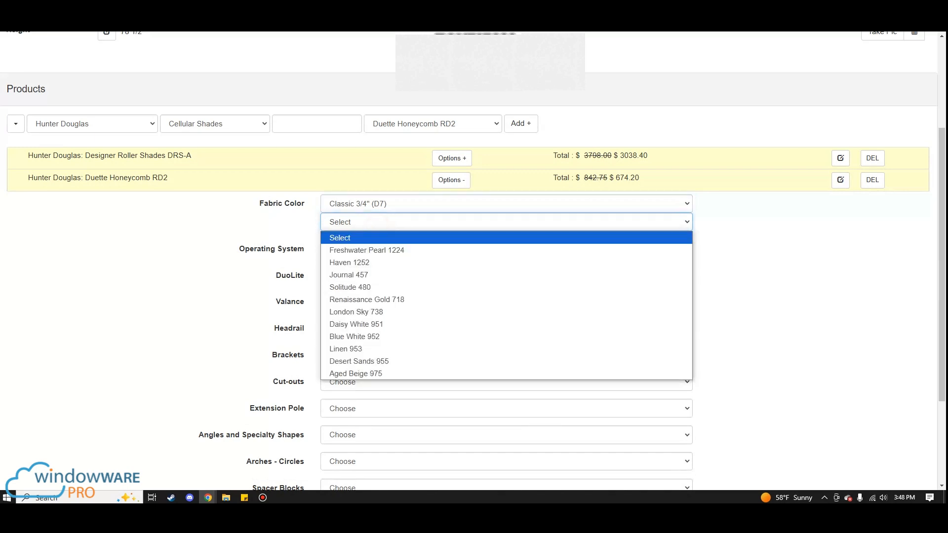
pyautogui.click(380, 262)
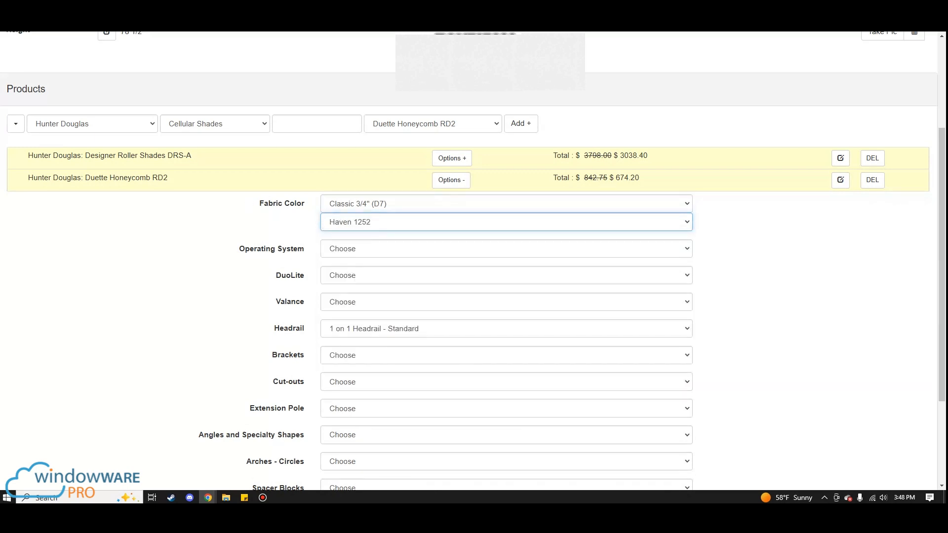
# - Set the operating system to LiteRise and DuoLite to No for the Duette Honeycomb RD2
pyautogui.click(369, 251)
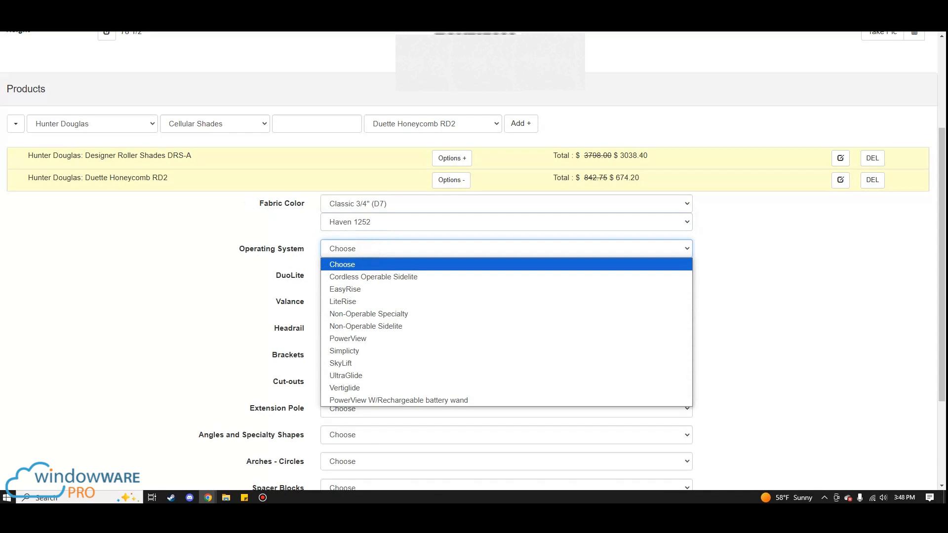
pyautogui.click(342, 301)
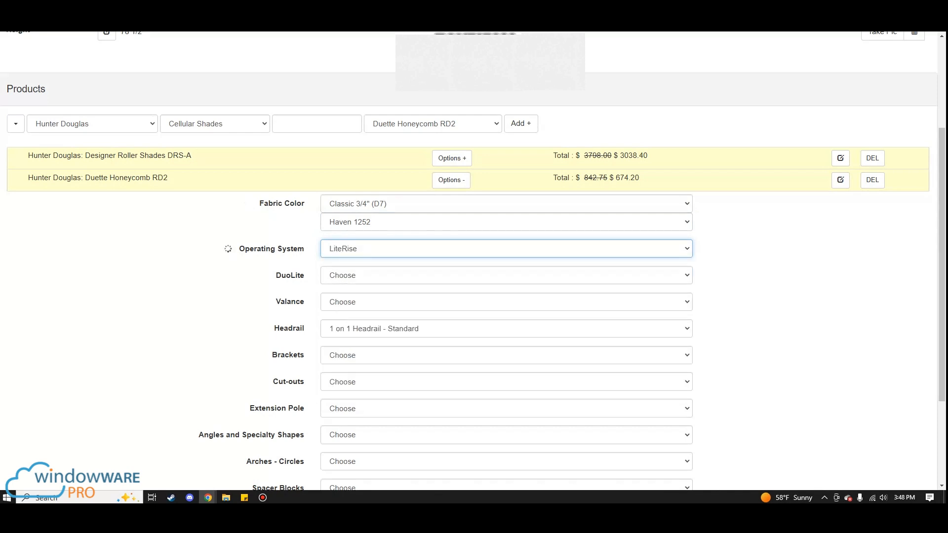
pyautogui.click(350, 276)
pyautogui.click(349, 303)
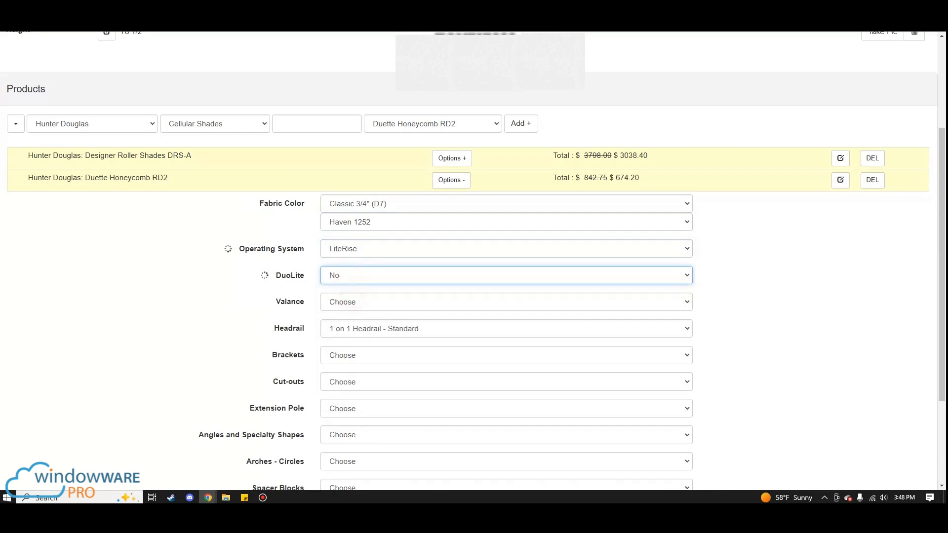
# - Try the Sydney III valance and replace it with EverWood Grandover
pyautogui.click(350, 302)
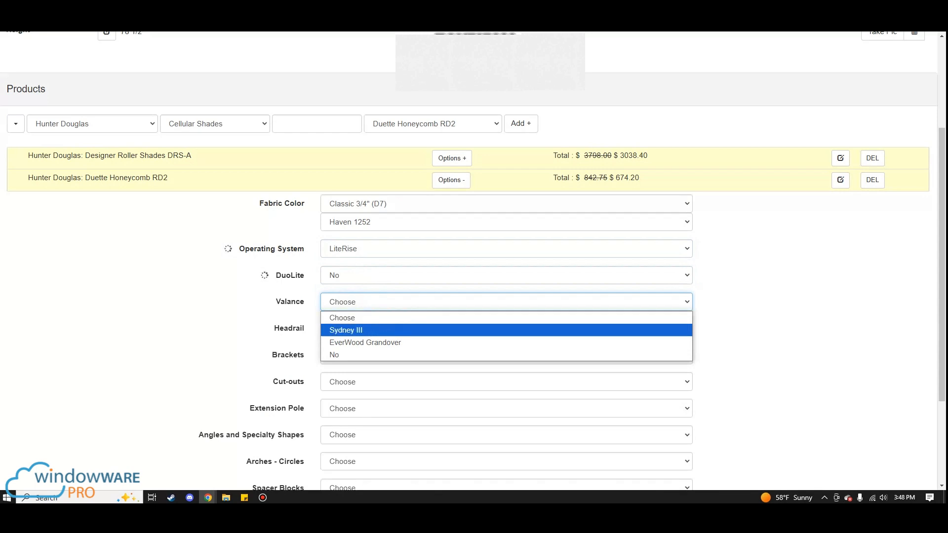
pyautogui.click(354, 331)
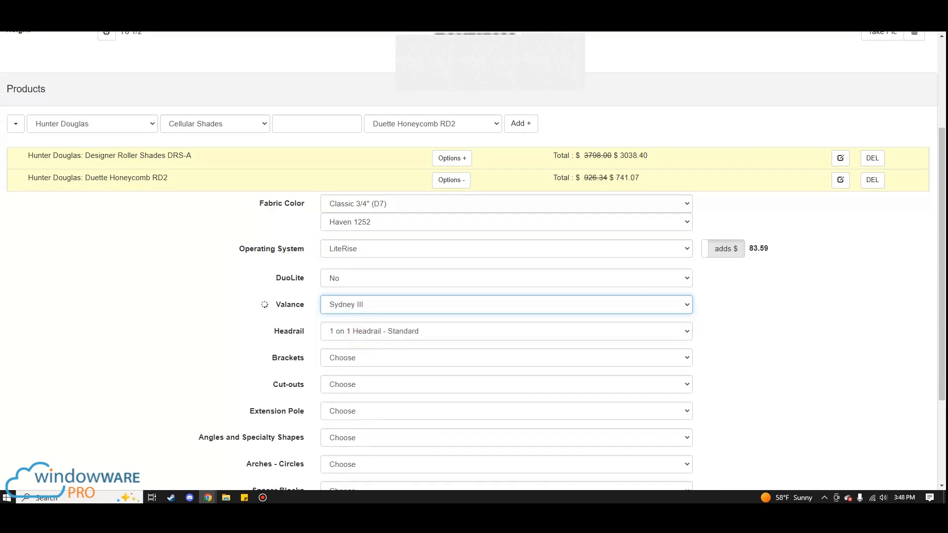
pyautogui.click(358, 304)
pyautogui.click(365, 345)
# - Set the brackets to Standard and the cut-outs to Left - Sizes in Notes
pyautogui.scroll(-2, 353, 264)
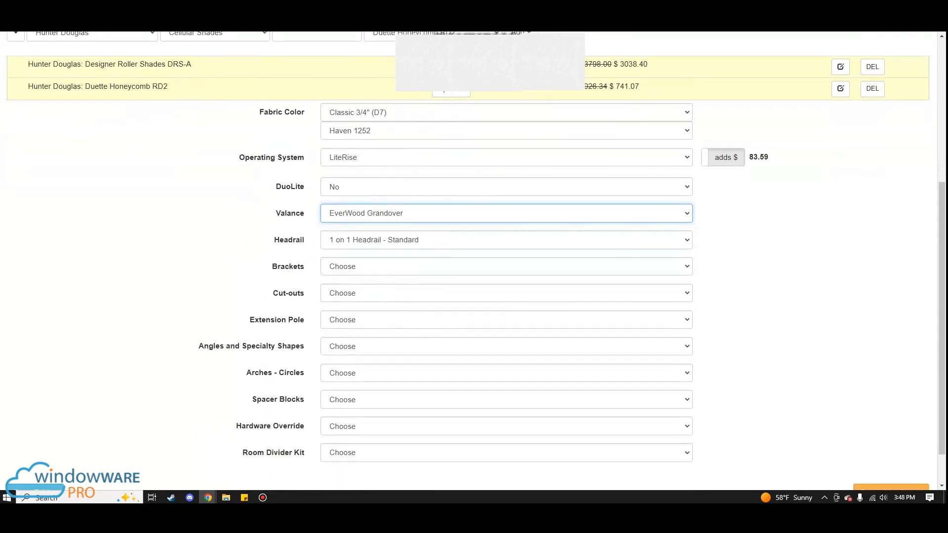
pyautogui.click(353, 264)
pyautogui.click(358, 287)
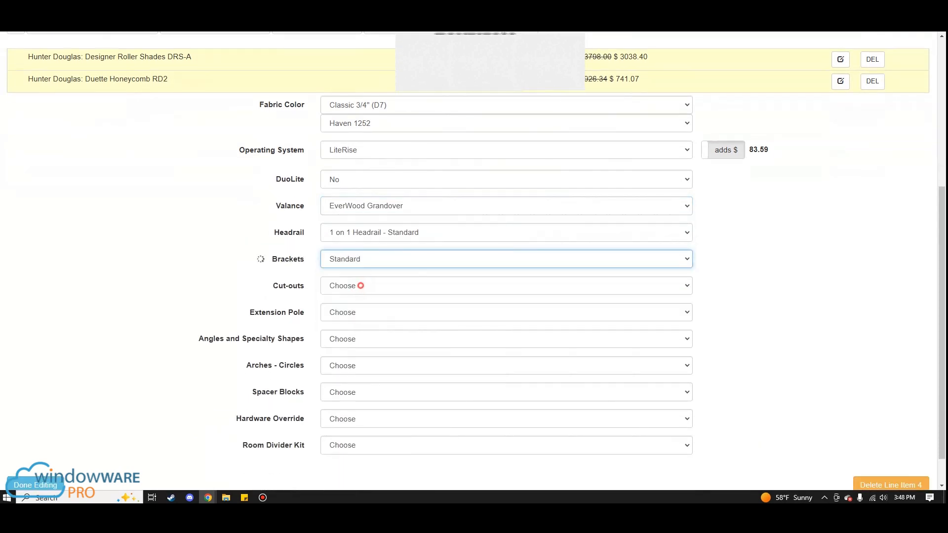
pyautogui.click(359, 285)
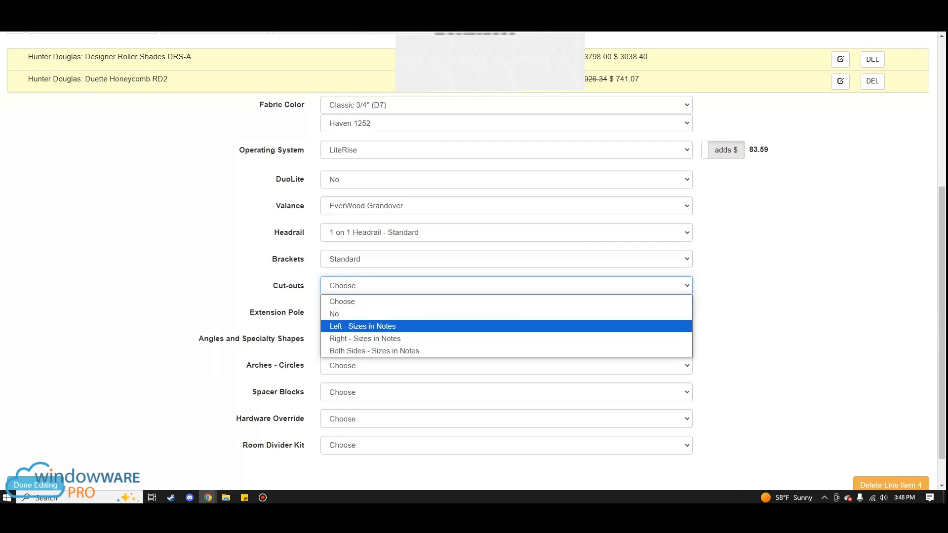
pyautogui.click(353, 326)
# - Set the extension pole of the Duette Honeycomb RD2 to Literise
pyautogui.click(351, 314)
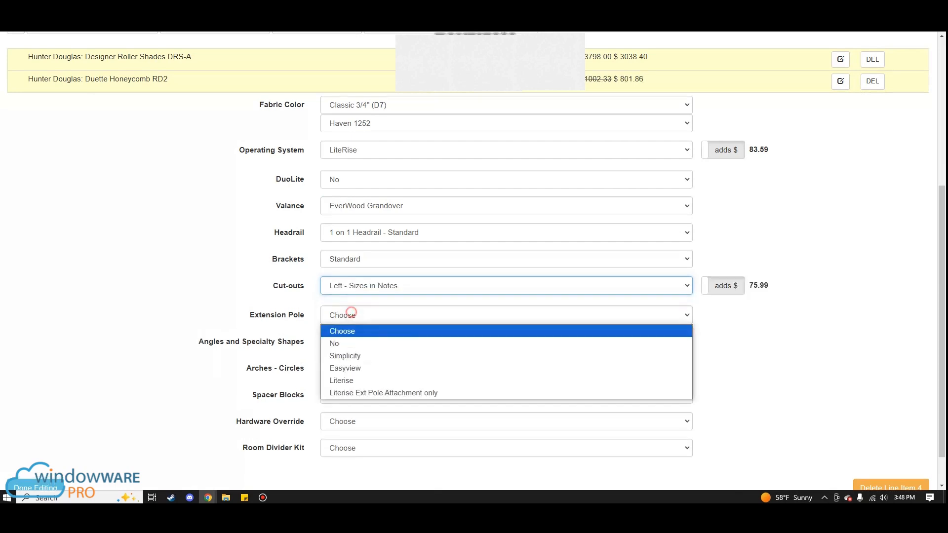
pyautogui.press('Down')
pyautogui.press('Down')
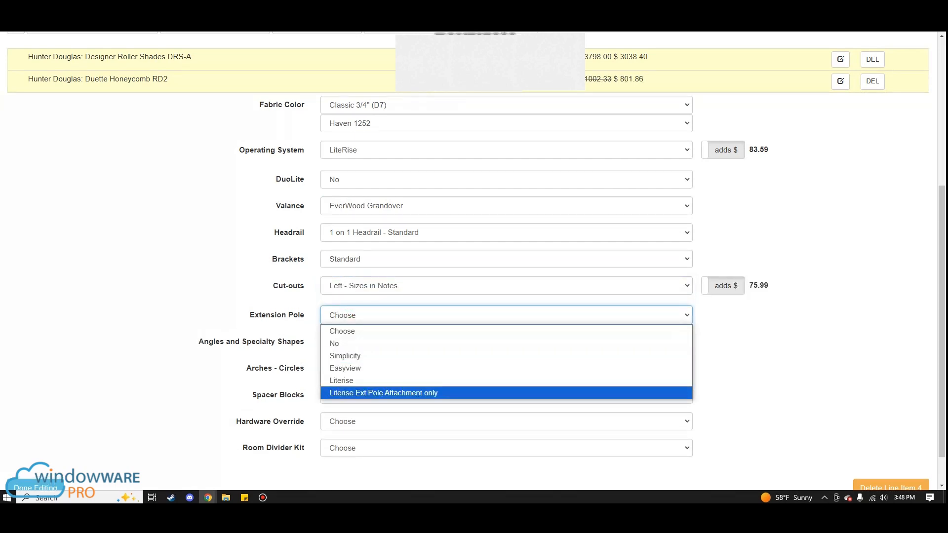
pyautogui.click(363, 380)
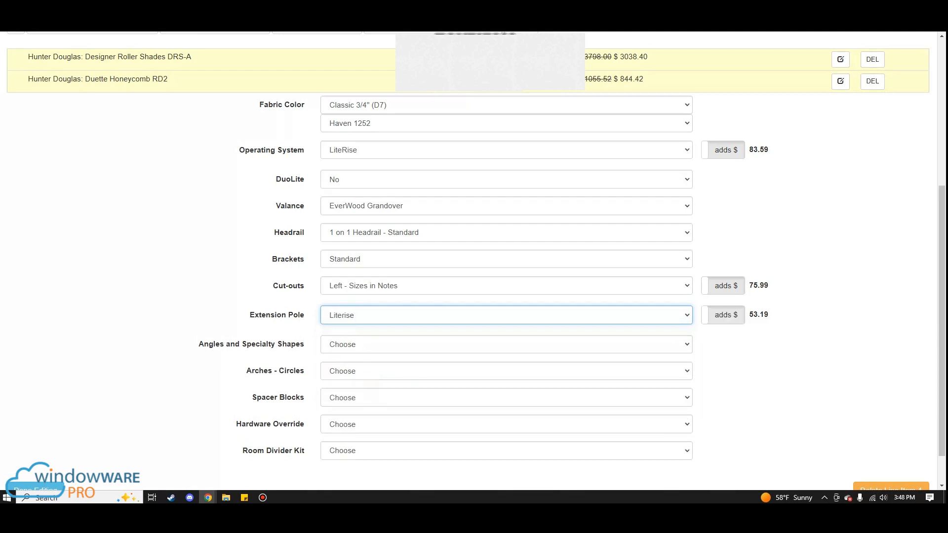
# - Show the options of the Designer Roller Shades DRS-A and make its LiteRise lift type surcharge free
pyautogui.scroll(5, 474, 247)
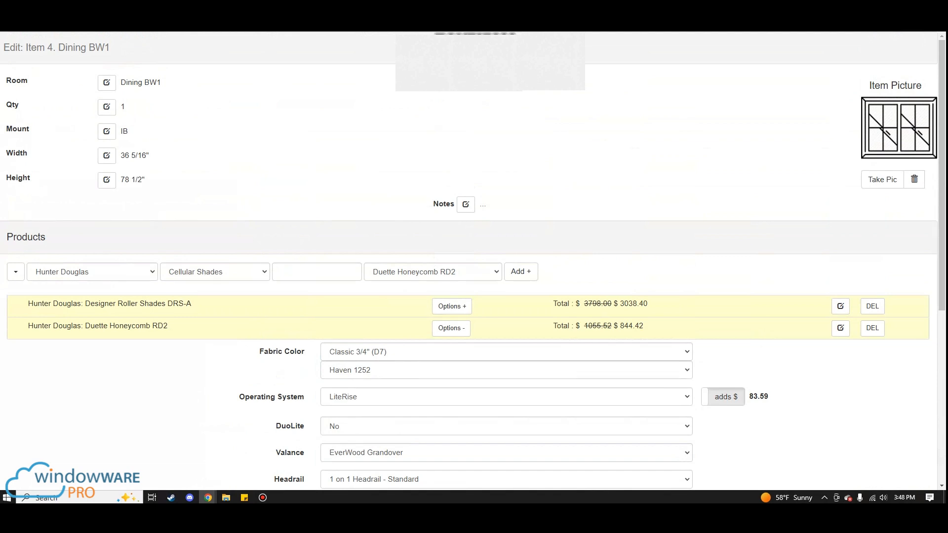
pyautogui.click(451, 306)
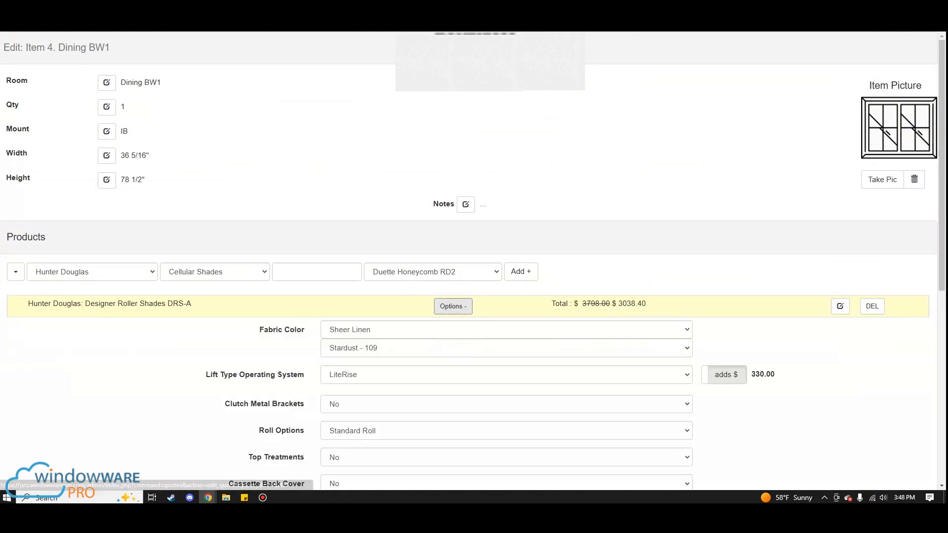
pyautogui.scroll(-3, 469, 261)
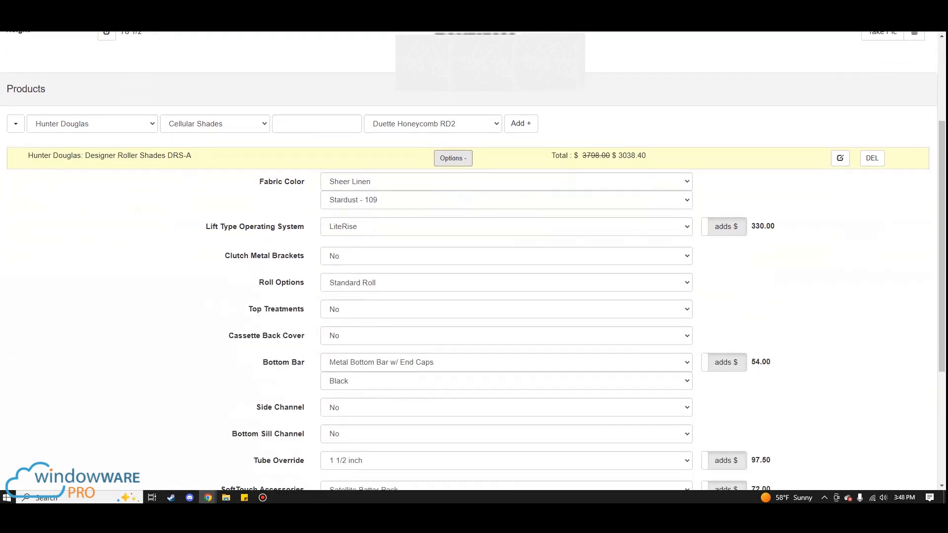
pyautogui.scroll(-1, 469, 261)
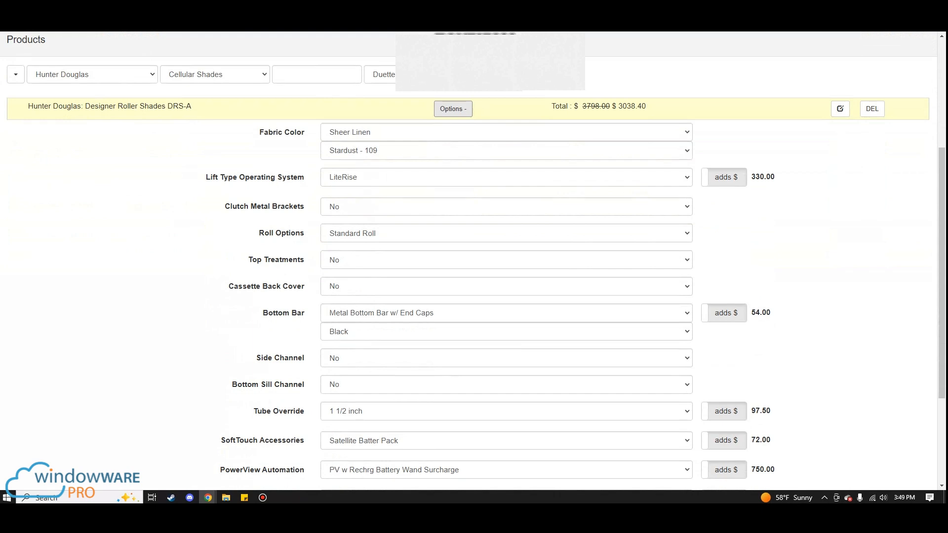
pyautogui.scroll(-1, 468, 261)
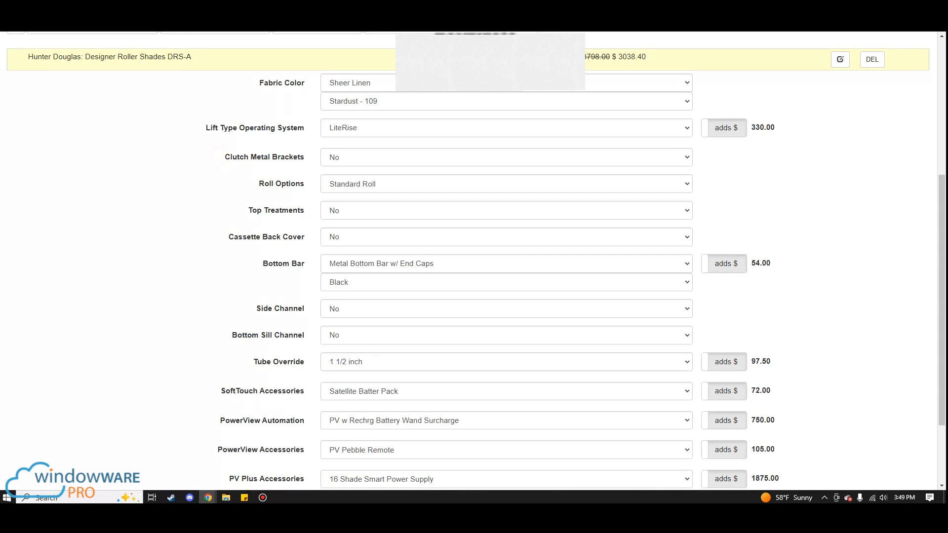
pyautogui.click(724, 127)
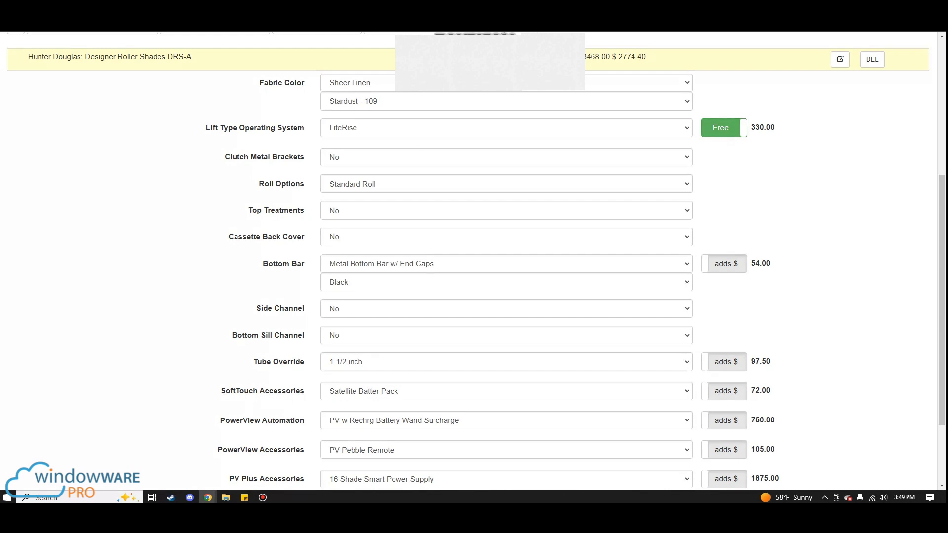
# - Review the remaining Designer Roller Shades DRS-A options and their surcharges, from Clutch Metal Brackets to PV Plus Accessories
pyautogui.click(421, 157)
pyautogui.click(421, 157)
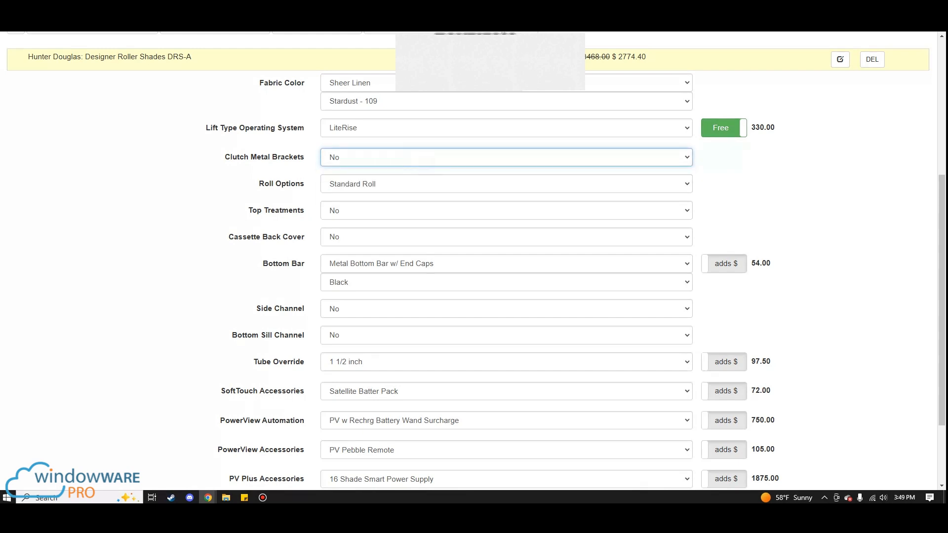
pyautogui.click(204, 267)
pyautogui.scroll(-1, 204, 267)
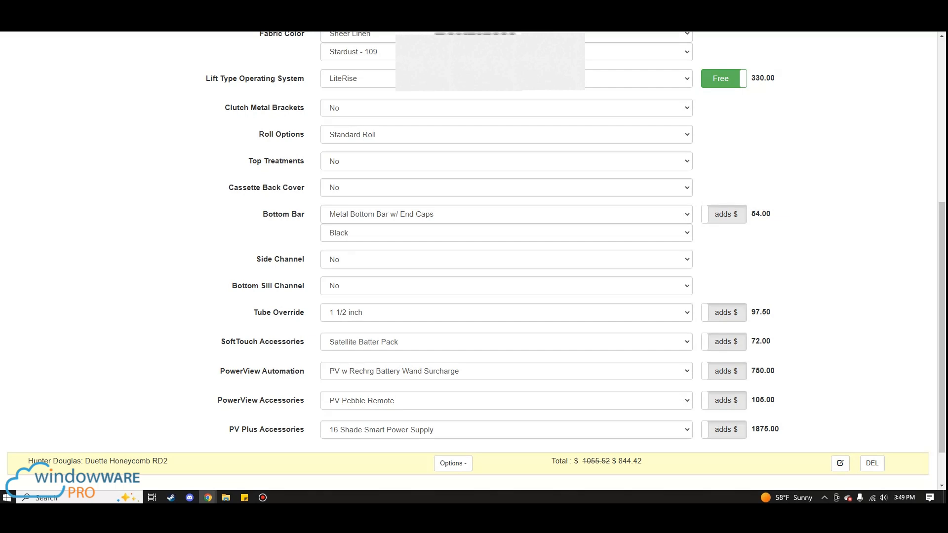
pyautogui.click(208, 343)
pyautogui.click(207, 369)
pyautogui.click(215, 401)
pyautogui.click(217, 432)
pyautogui.scroll(-1, 474, 261)
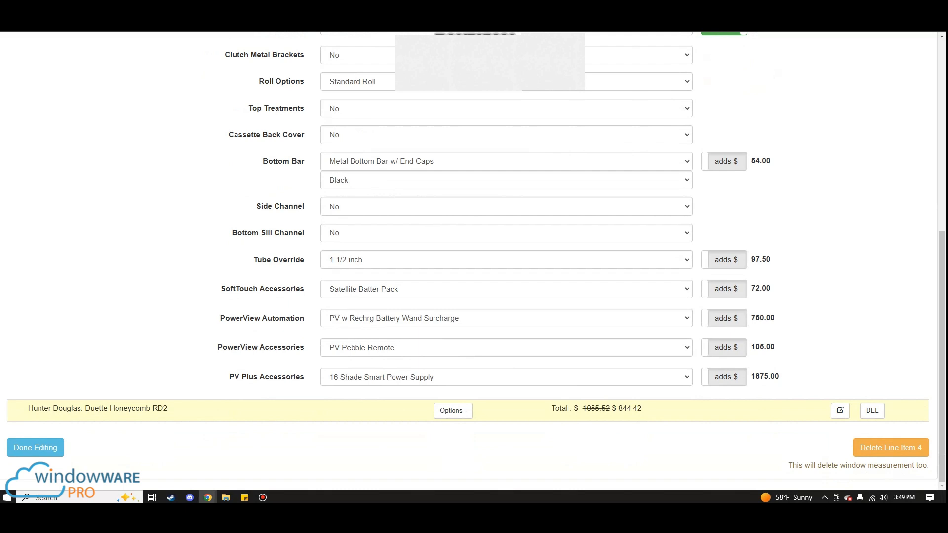
pyautogui.scroll(1, 474, 260)
pyautogui.scroll(-1, 473, 261)
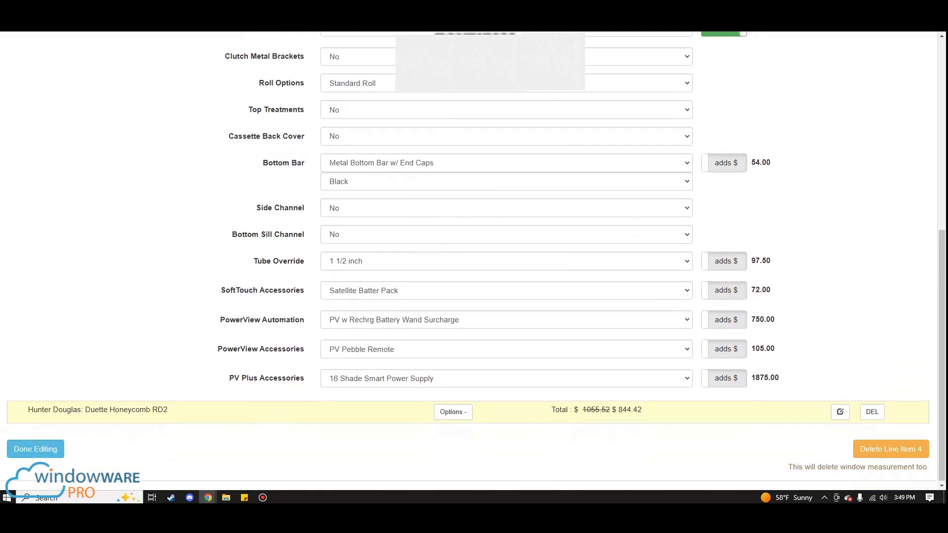
pyautogui.scroll(1, 474, 260)
pyautogui.scroll(-1, 474, 261)
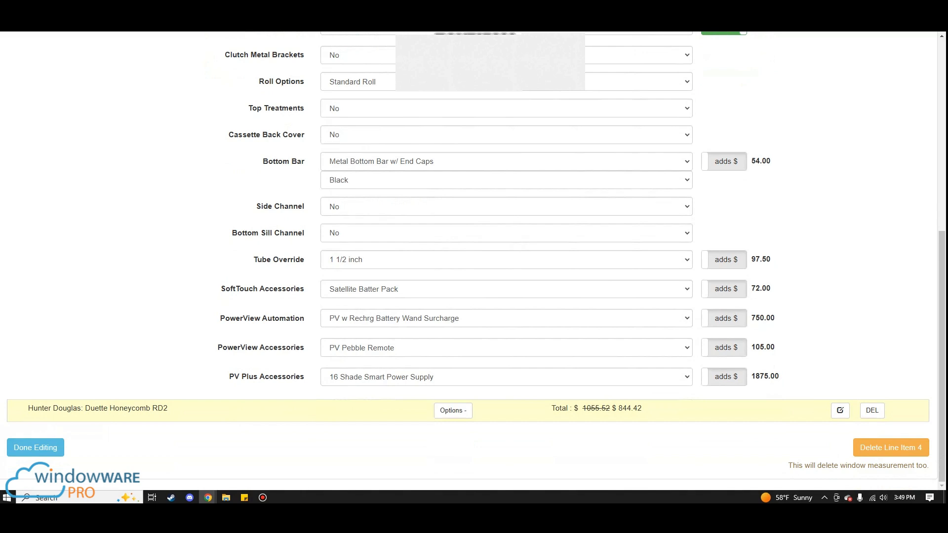
pyautogui.scroll(6, 474, 261)
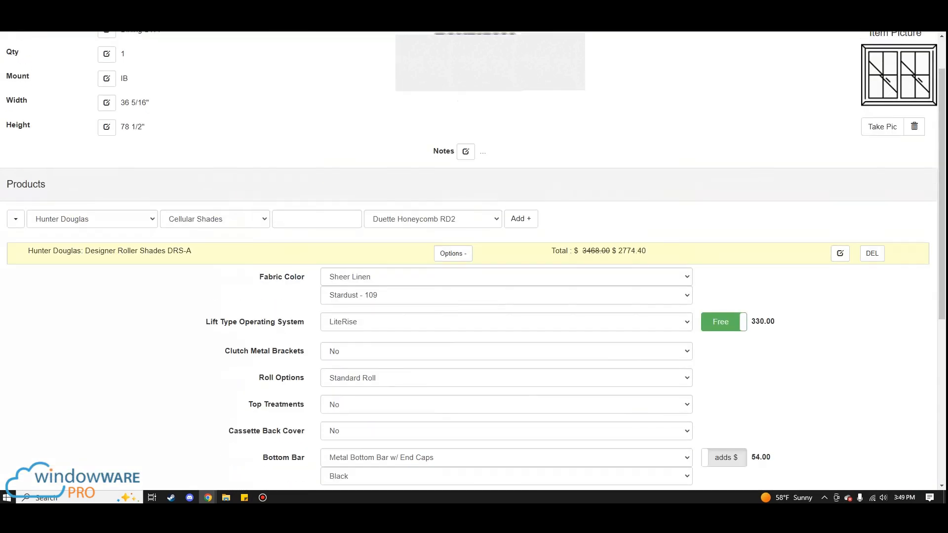
pyautogui.scroll(-6, 474, 261)
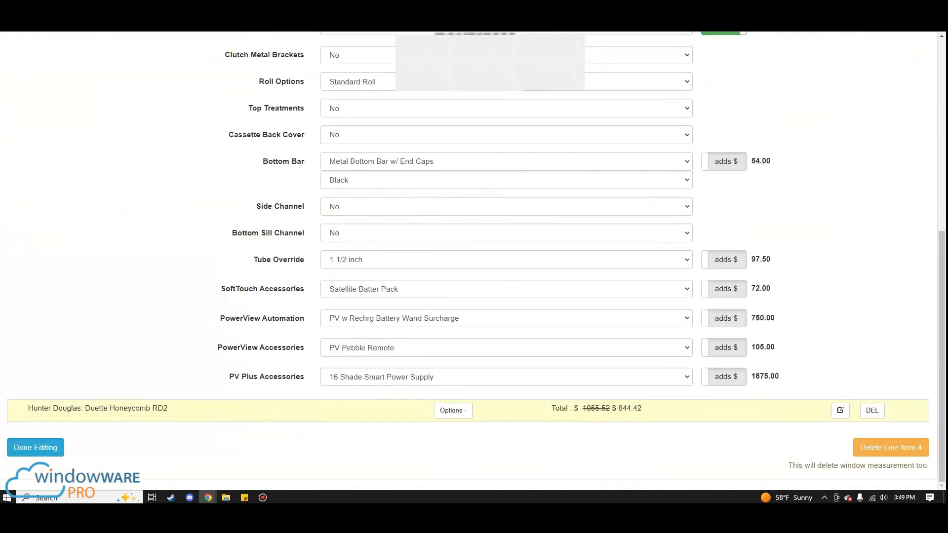
# - Finish editing Dining BW1, then copy its Duette Honeycomb RD2 and paste it to all the other line items
pyautogui.click(36, 448)
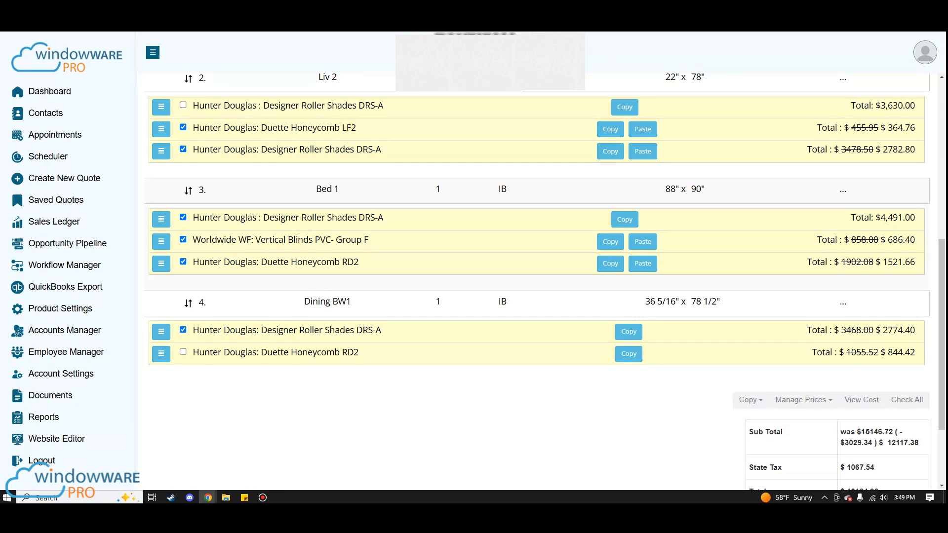
pyautogui.click(628, 354)
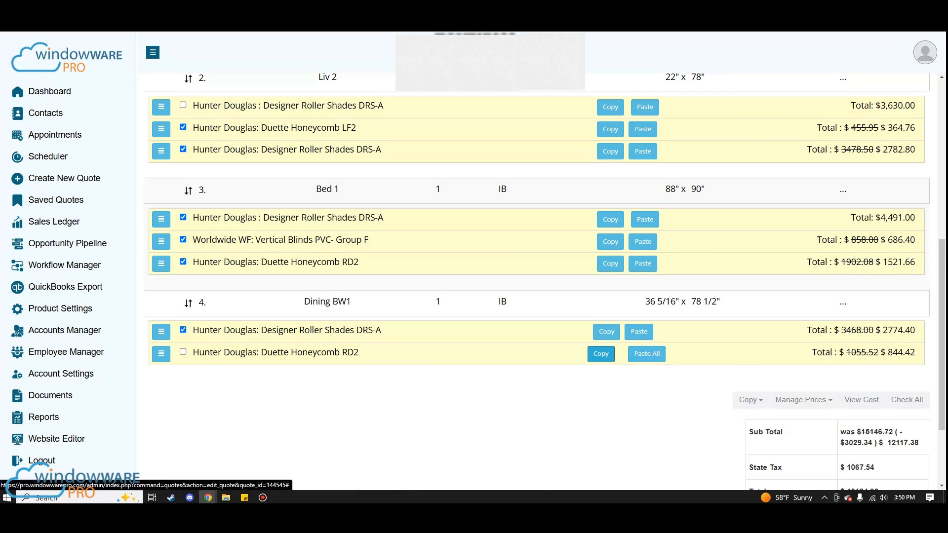
pyautogui.click(659, 263)
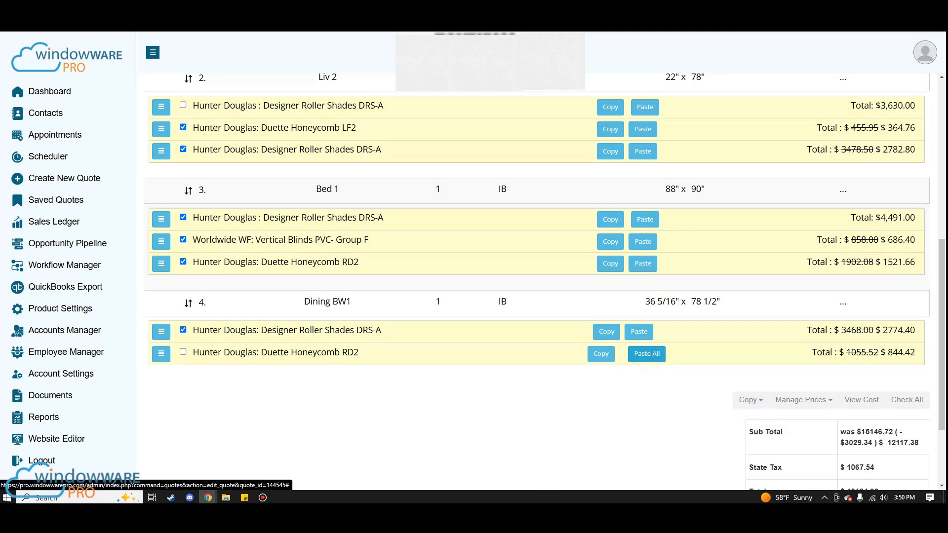
pyautogui.click(646, 354)
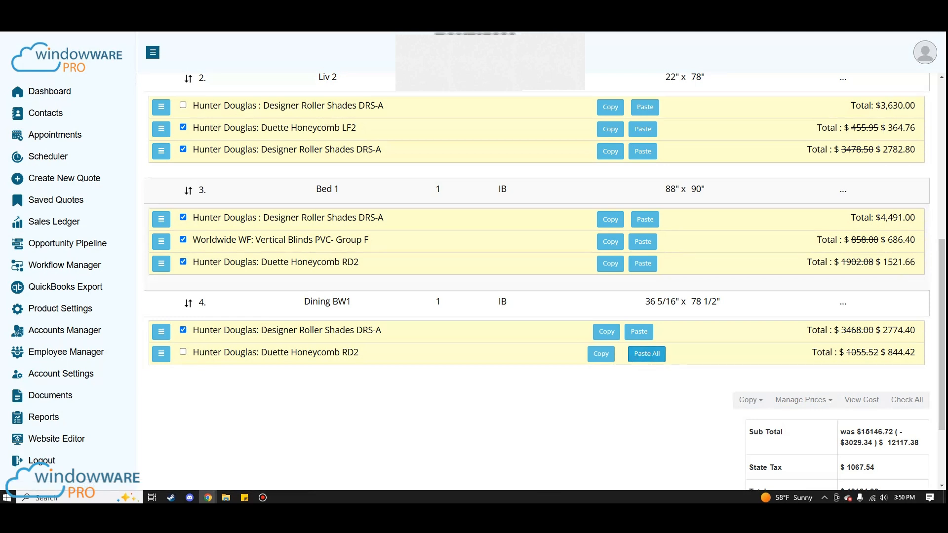
pyautogui.click(646, 353)
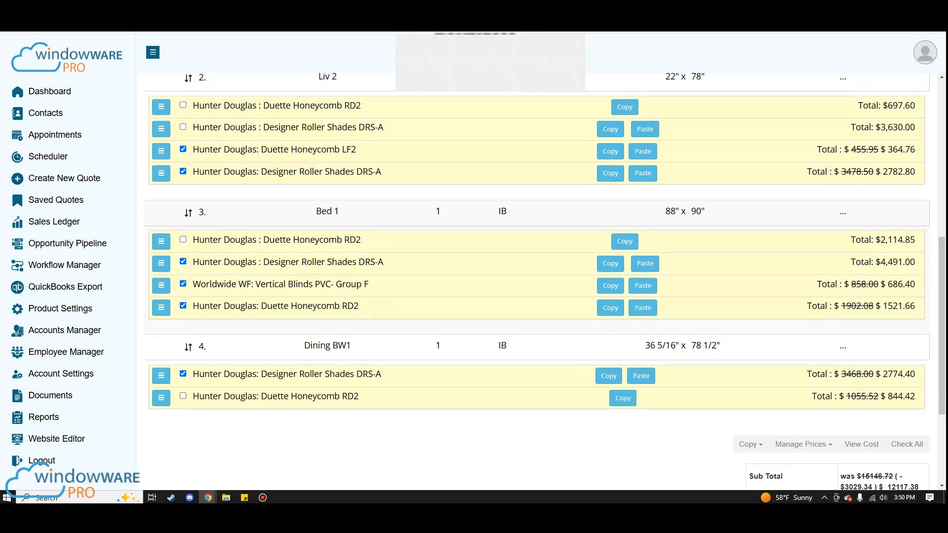
# - Open the Bed 1 line item and look through the option fields of the Worldwide WF Vertical Blinds PVC- Group F
pyautogui.click(361, 212)
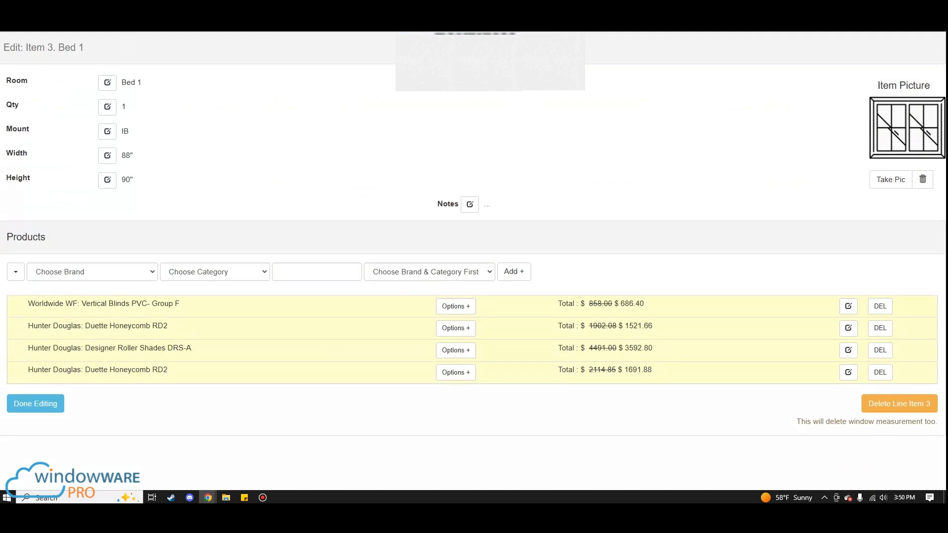
pyautogui.click(455, 306)
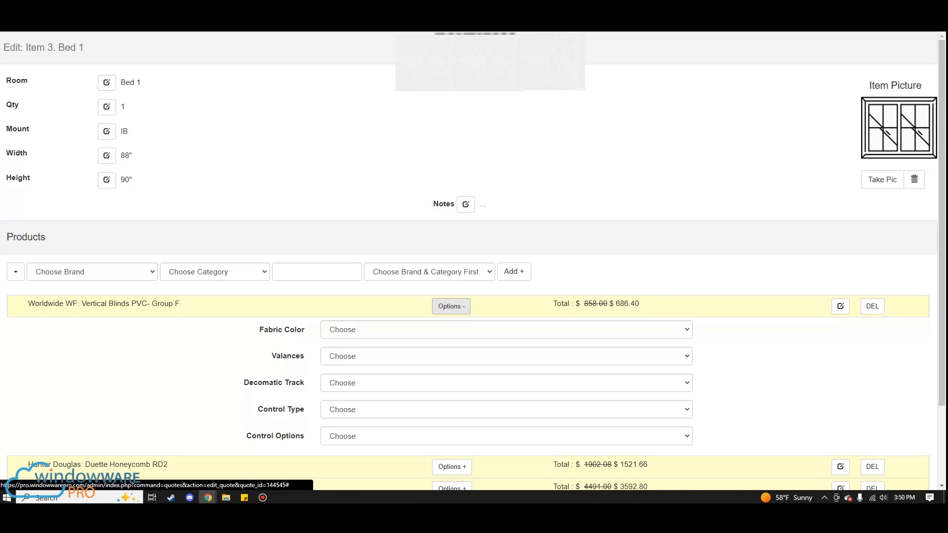
pyautogui.click(464, 329)
pyautogui.click(463, 325)
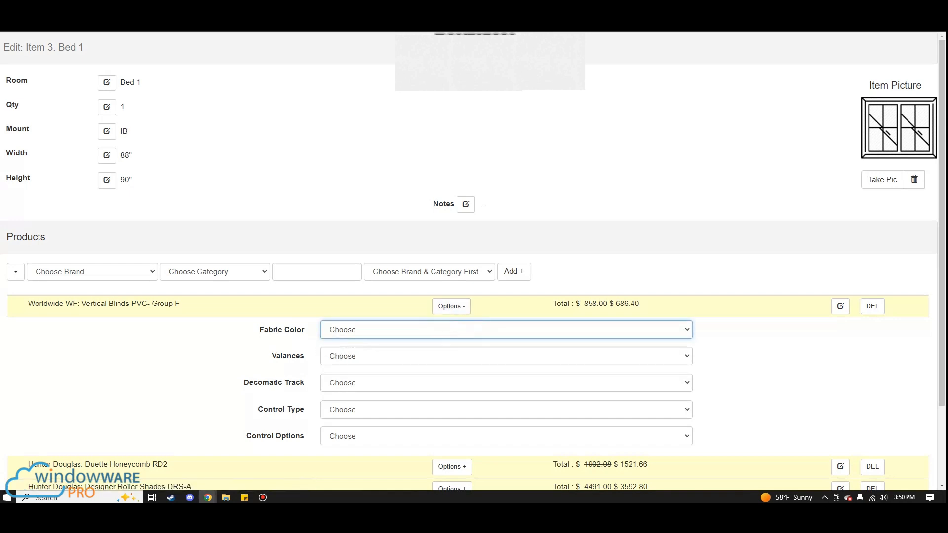
pyautogui.click(450, 357)
pyautogui.click(451, 365)
pyautogui.scroll(-2, 450, 365)
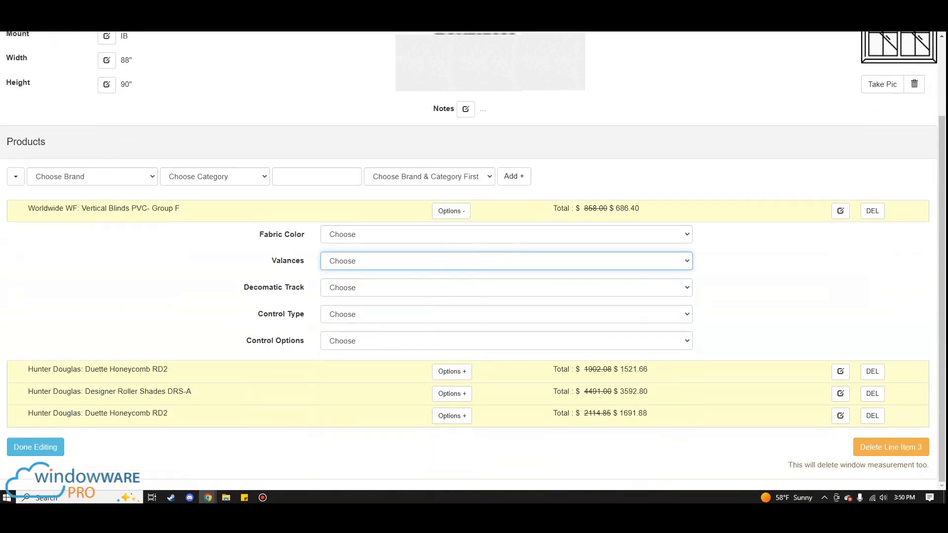
# - Delete the Worldwide WF Vertical Blinds PVC- Group F from Bed 1 and finish editing the line item
pyautogui.click(36, 447)
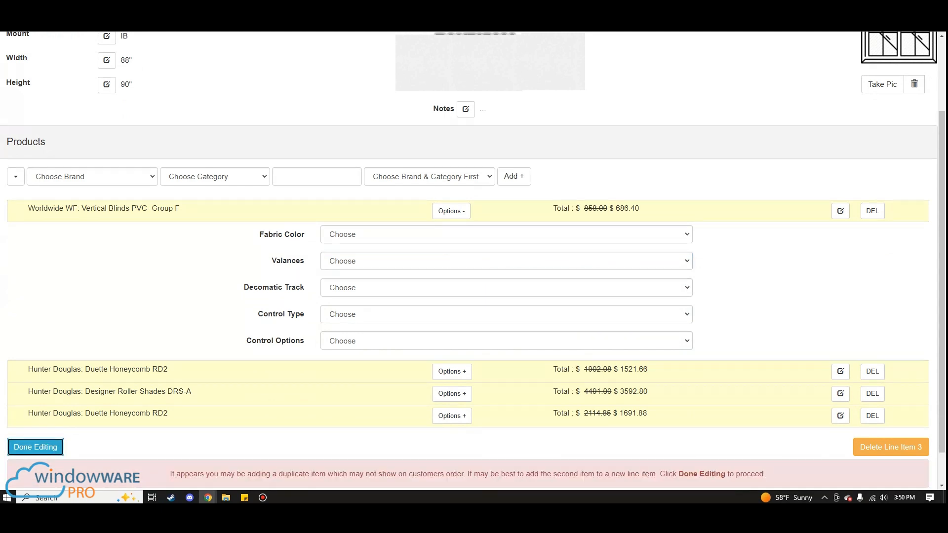
pyautogui.click(872, 210)
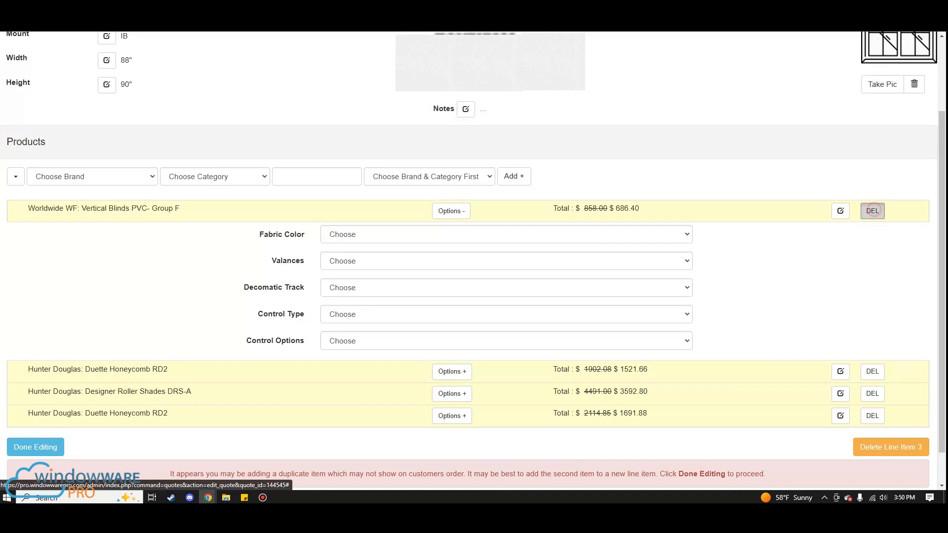
pyautogui.press('Return')
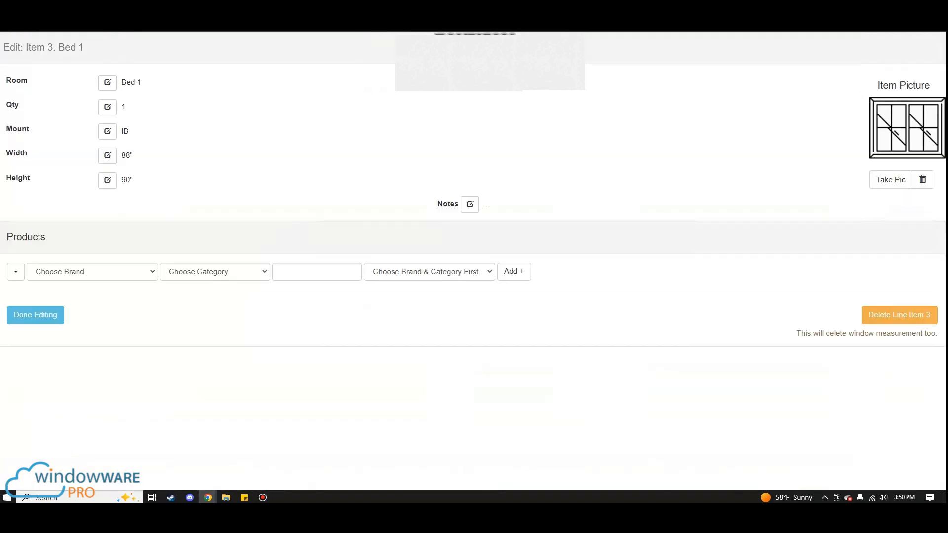
pyautogui.click(42, 382)
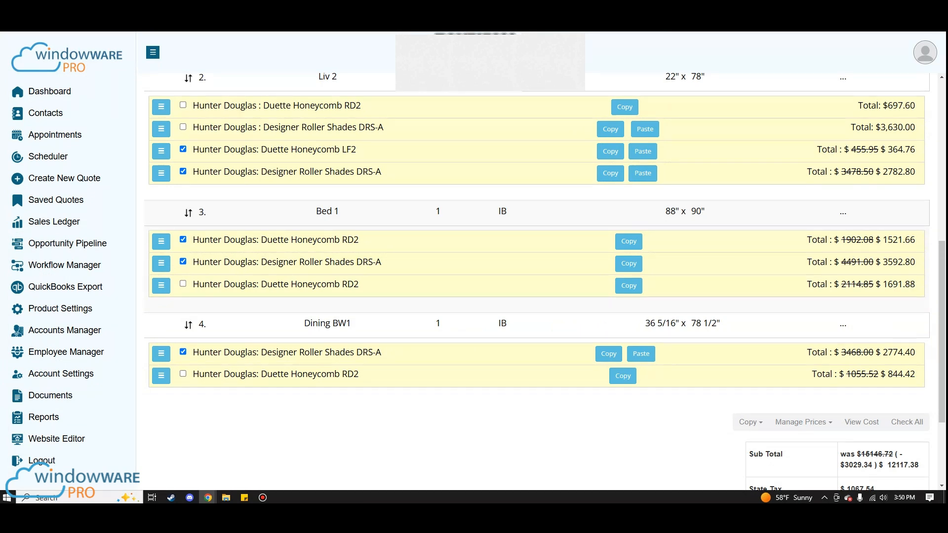
# - Include the Dining BW1 Duette Honeycomb RD2 in the quote and check the quote totals
pyautogui.click(183, 374)
pyautogui.scroll(-3, 543, 282)
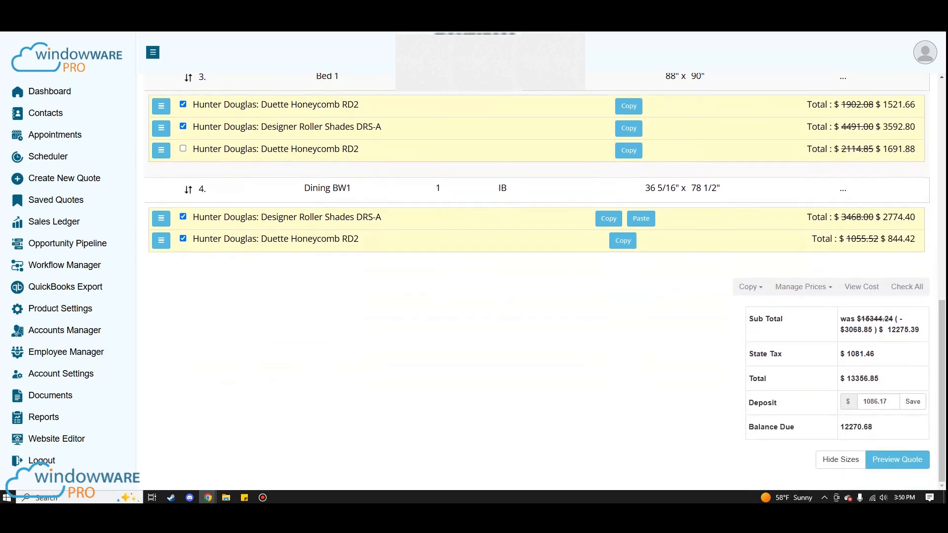
pyautogui.click(703, 349)
# - Include the unselected Liv 2 Designer Roller Shades DRS-A and the unselected Bed 1 Duette Honeycomb RD2 in the quote total
pyautogui.scroll(4, 703, 349)
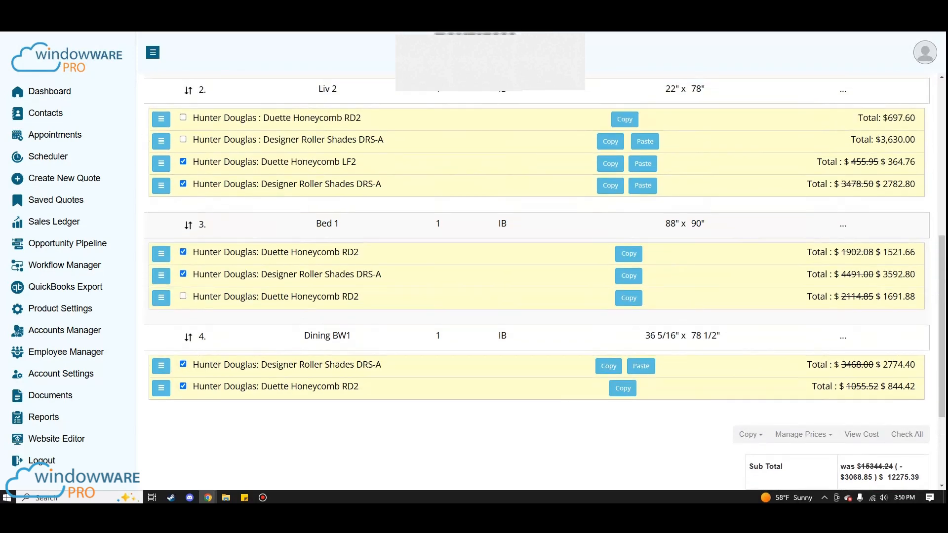
pyautogui.scroll(4, 703, 349)
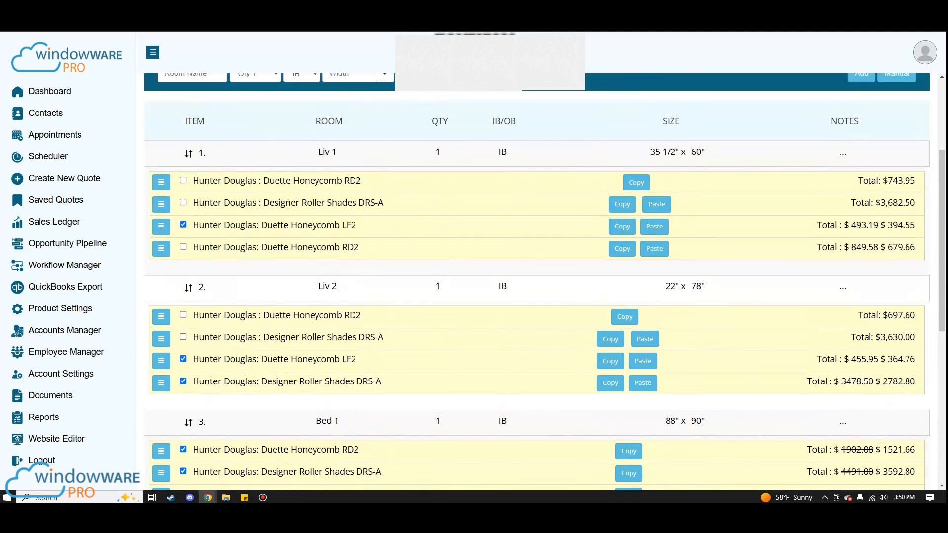
pyautogui.scroll(-3, 703, 349)
pyautogui.click(182, 238)
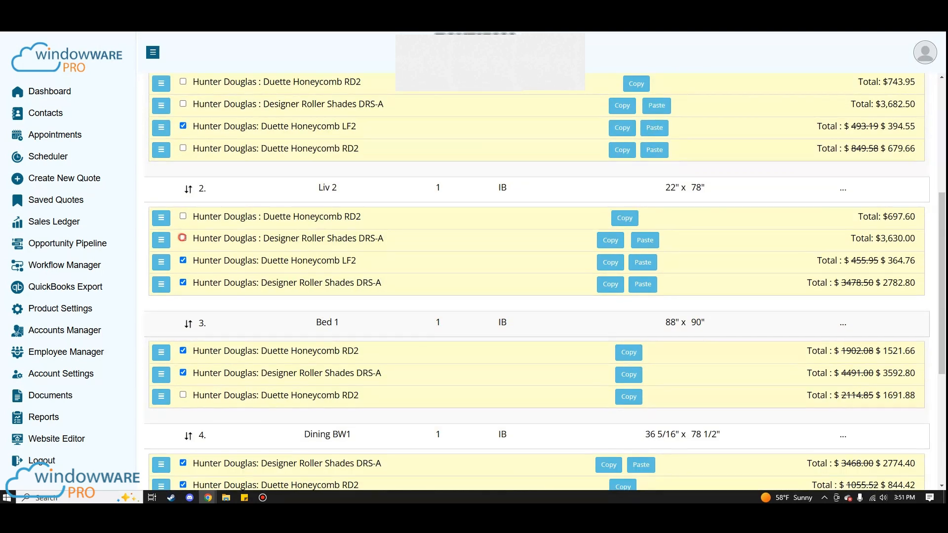
pyautogui.scroll(-2, 182, 238)
pyautogui.click(182, 296)
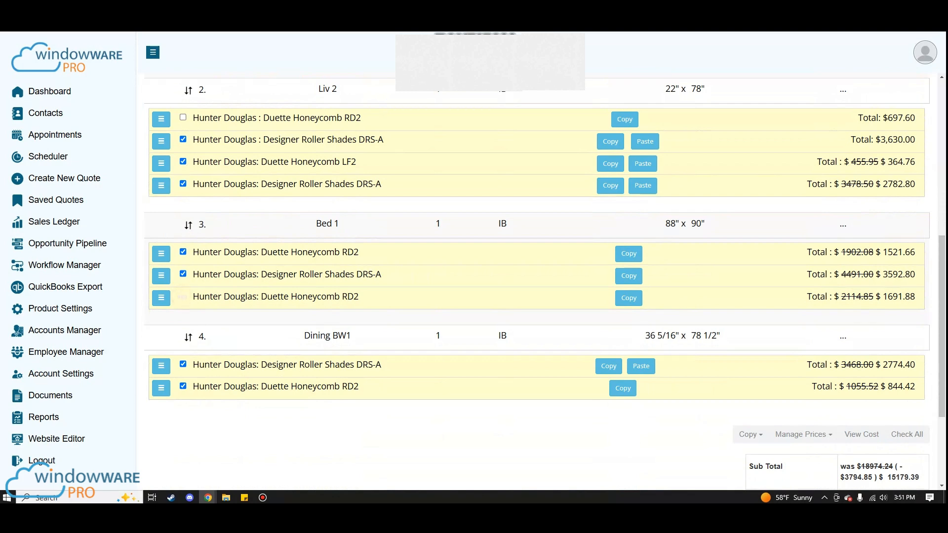
pyautogui.scroll(-3, 182, 297)
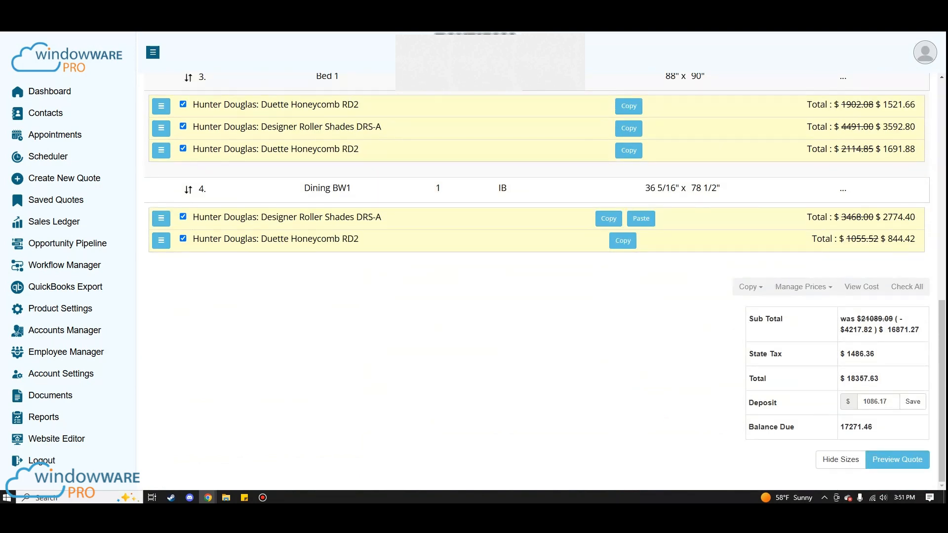
pyautogui.click(667, 420)
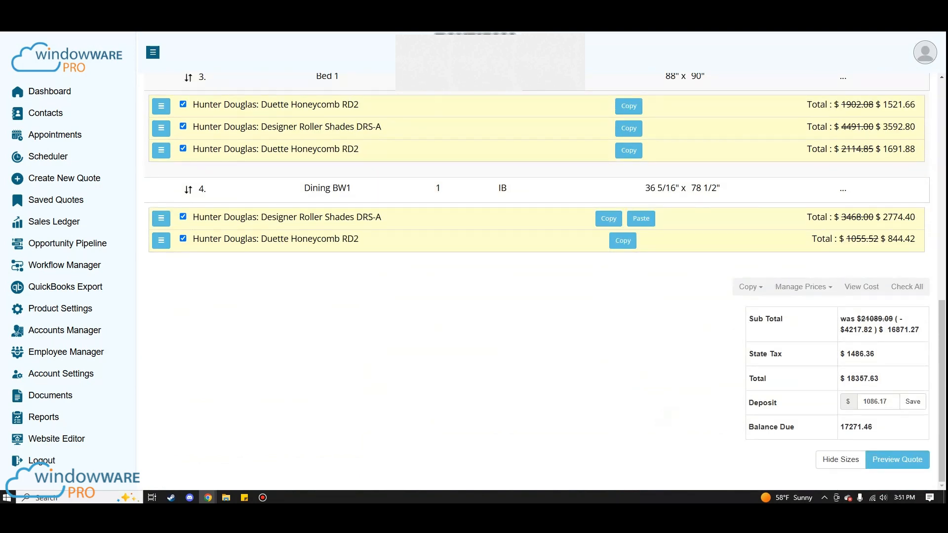